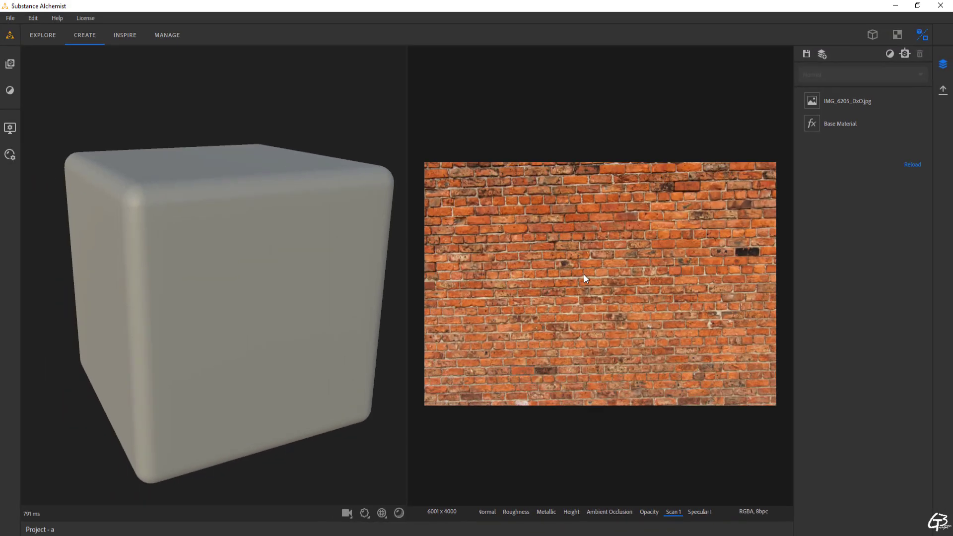
# - Show only the 2D view and add a Crop filter above the IMG_6205_DxO.jpg layer
pyautogui.moveTo(387, 300); pyautogui.dragTo(245, 306)
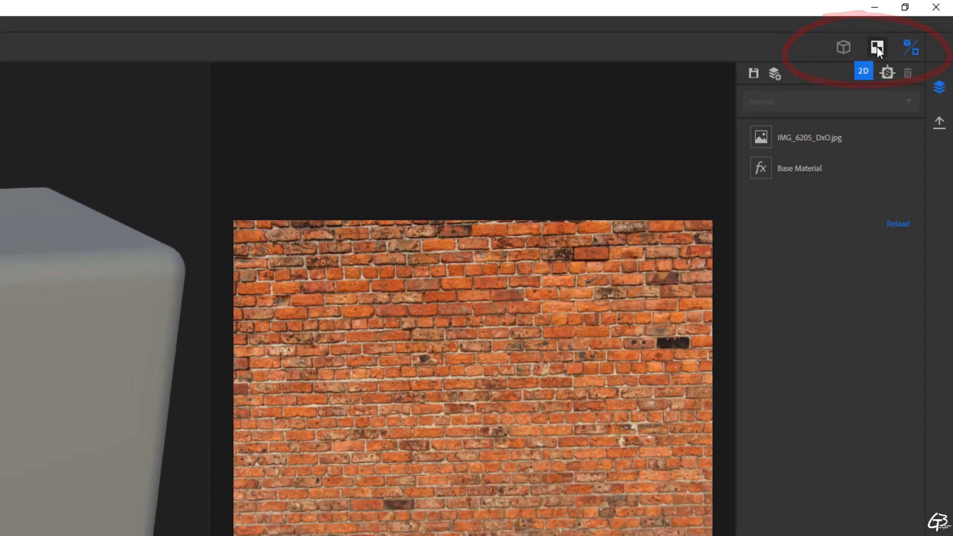
pyautogui.click(877, 46)
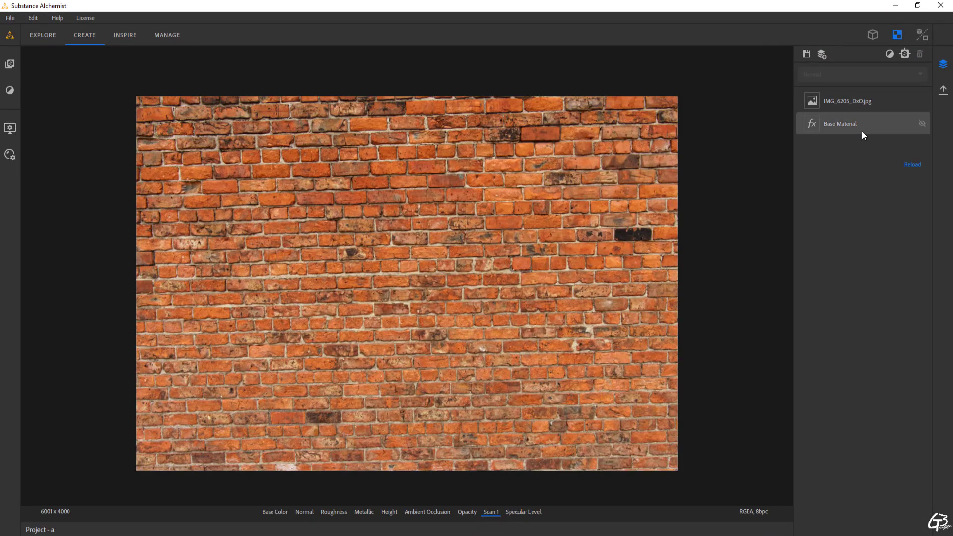
pyautogui.click(890, 55)
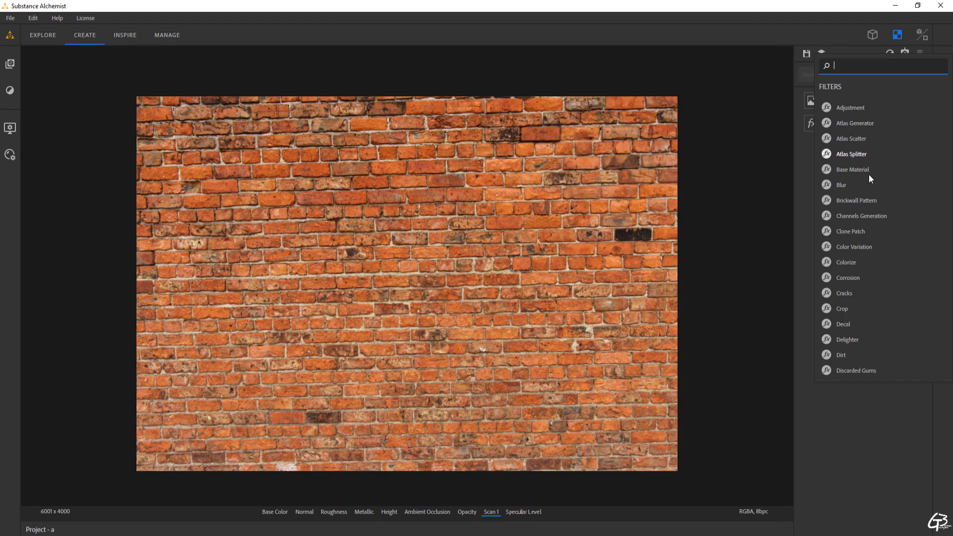
pyautogui.click(842, 308)
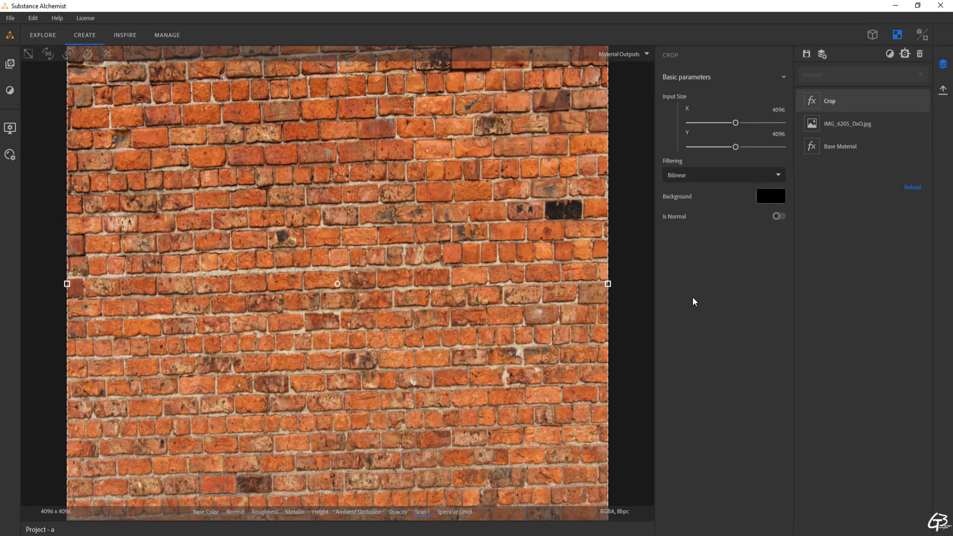
pyautogui.press('space')
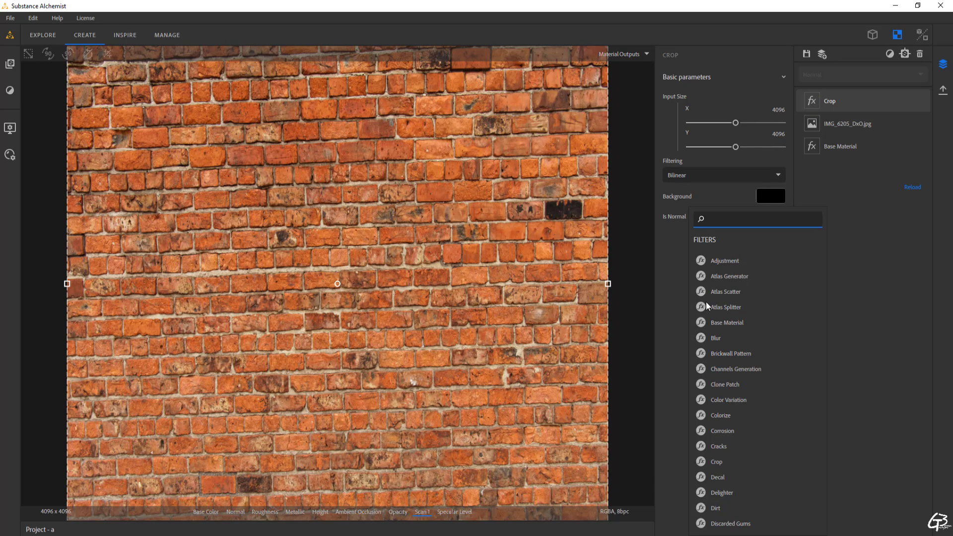
pyautogui.click(670, 271)
pyautogui.click(891, 56)
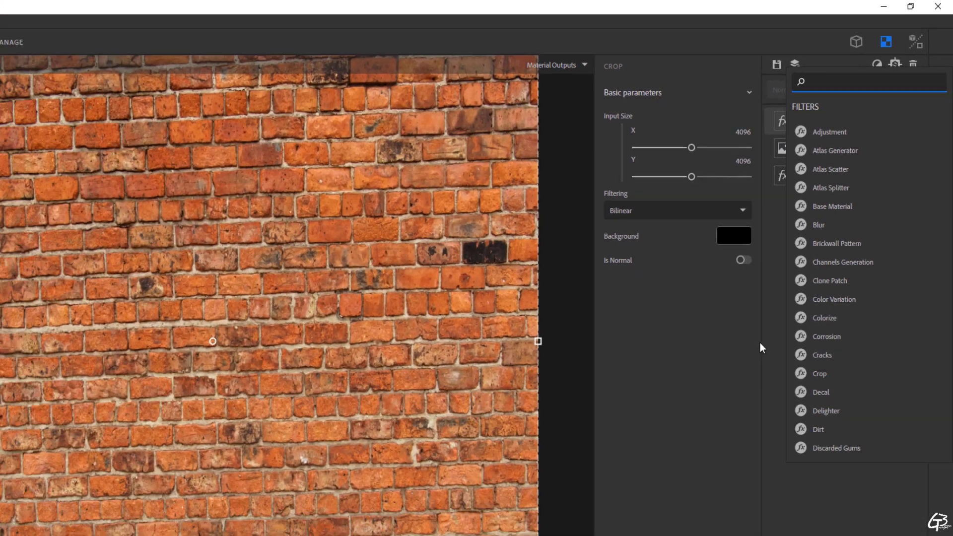
pyautogui.click(639, 535)
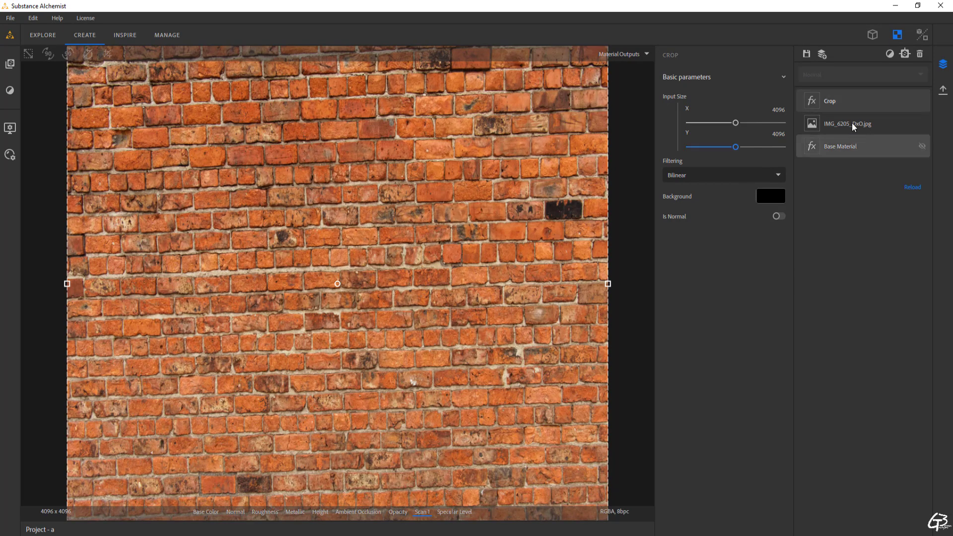
pyautogui.moveTo(856, 104)
pyautogui.mouseDown()
pyautogui.moveTo(842, 147)
pyautogui.moveTo(855, 131)
pyautogui.moveTo(852, 94)
pyautogui.moveTo(847, 116)
pyautogui.mouseUp()
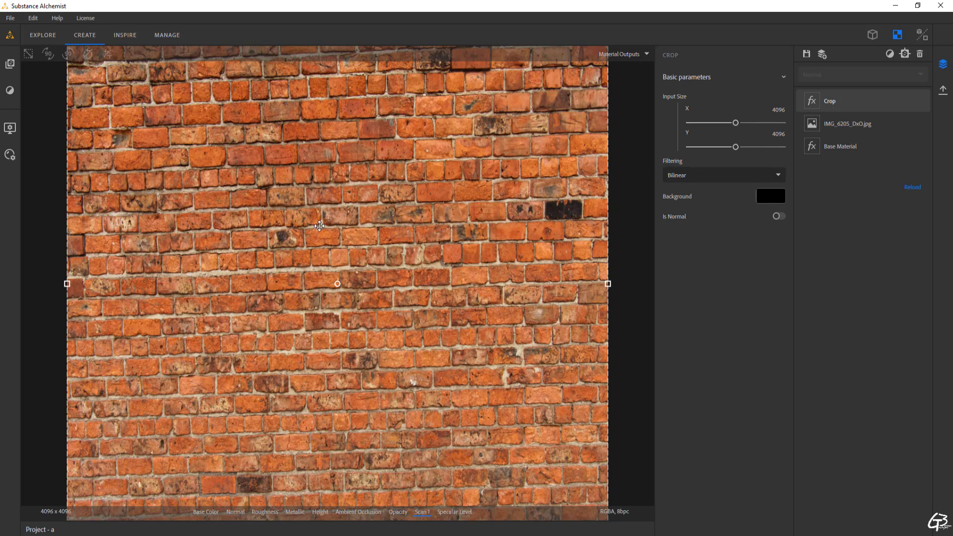
# - Check the source photo's pixel dimensions and set the Crop filter's input size to X 6001 and Y 4000
pyautogui.scroll(-3, 319, 227)
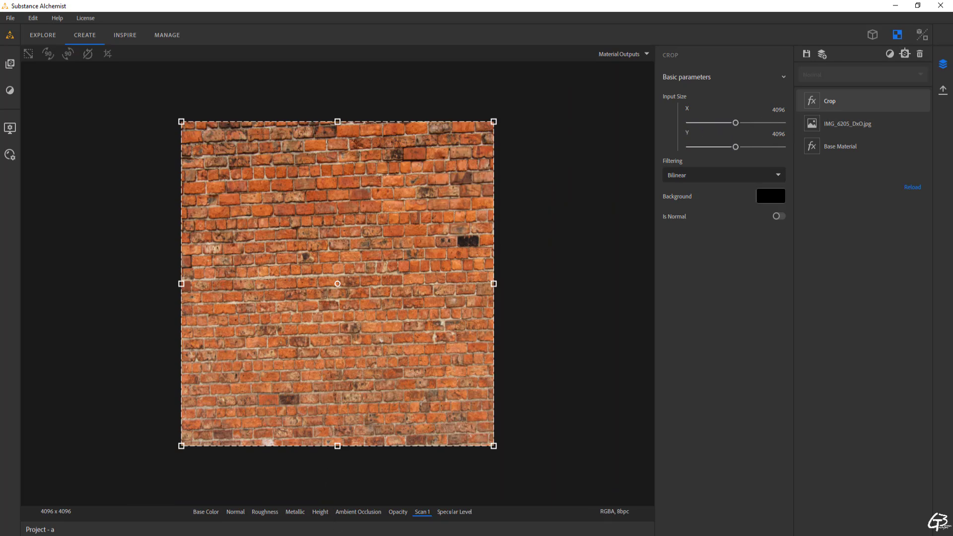
pyautogui.hotkey('alt', 'Tab')
pyautogui.moveTo(159, 391)
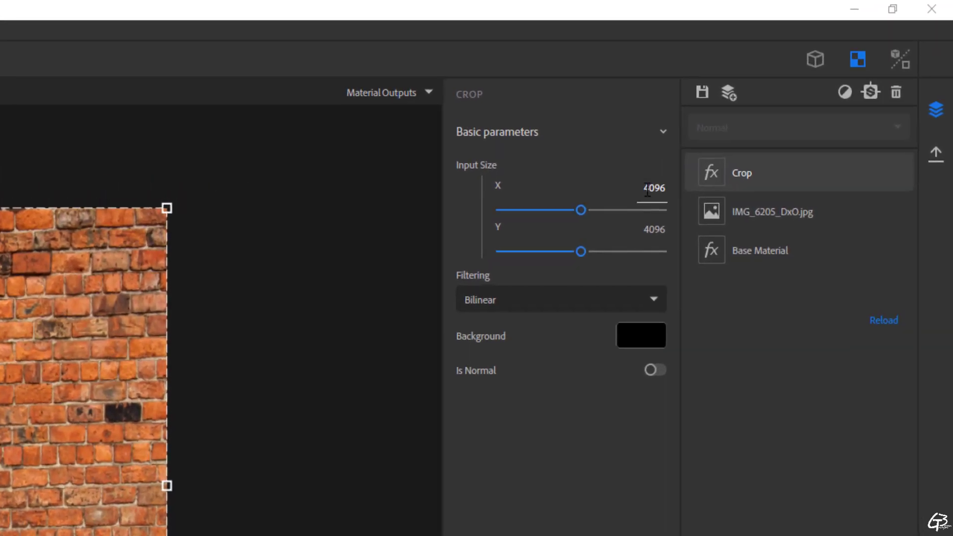
pyautogui.write('6001')
pyautogui.press('Return')
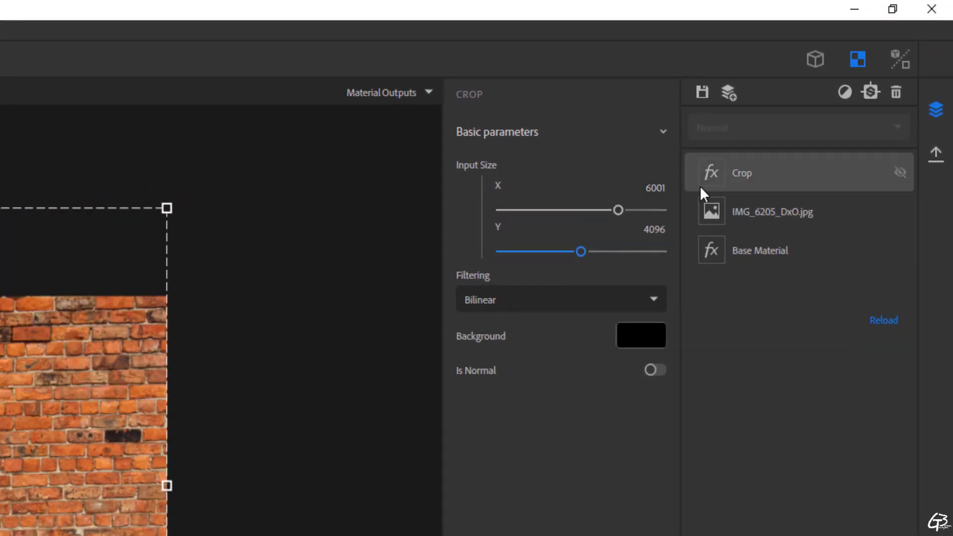
pyautogui.click(640, 234)
pyautogui.write('4000')
pyautogui.press('Return')
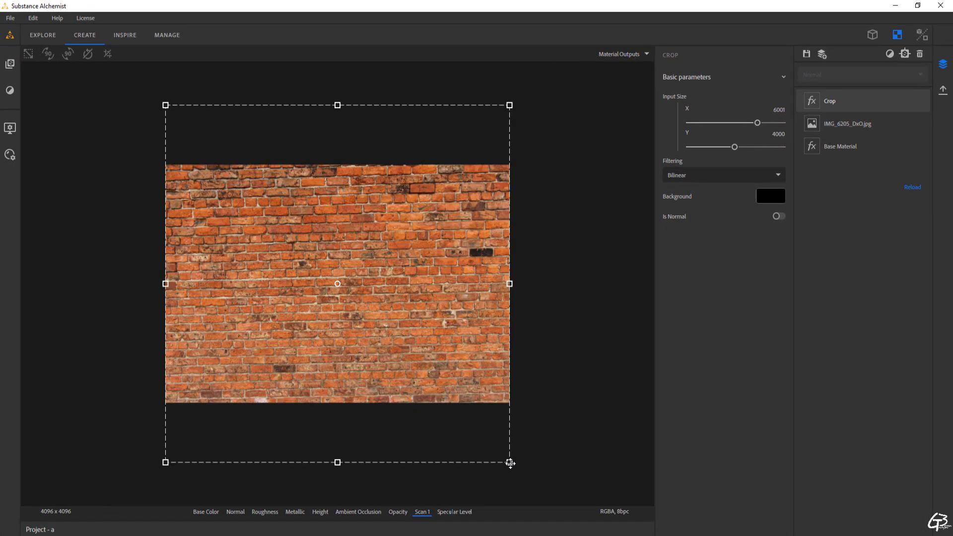
# - Shrink the crop frame inside the brick photo from opposite corners and check the brick wall preview image as reference
pyautogui.moveTo(510, 462); pyautogui.dragTo(470, 423)
pyautogui.moveTo(165, 111); pyautogui.dragTo(184, 143)
pyautogui.moveTo(363, 321); pyautogui.dragTo(368, 319)
pyautogui.moveTo(475, 141); pyautogui.dragTo(476, 140)
pyautogui.click(284, 535)
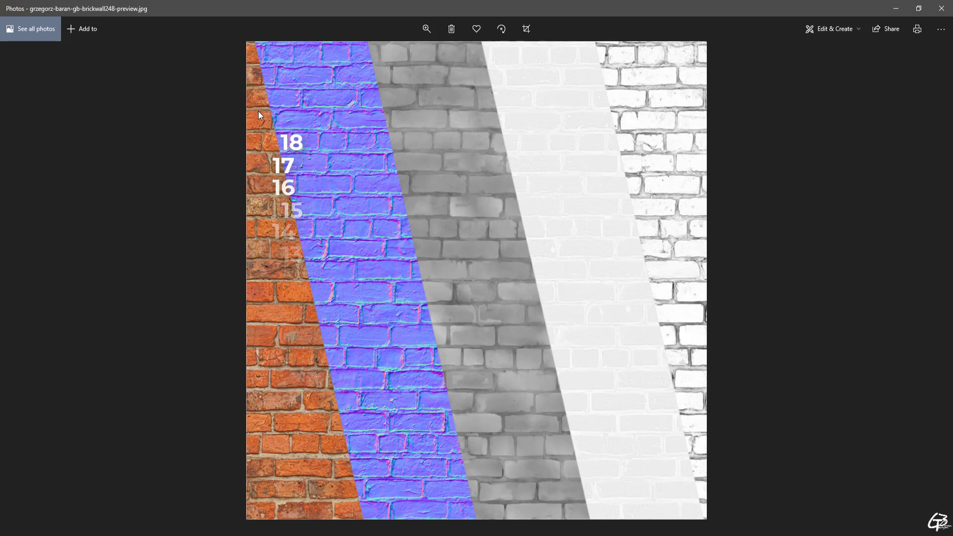
pyautogui.click(896, 9)
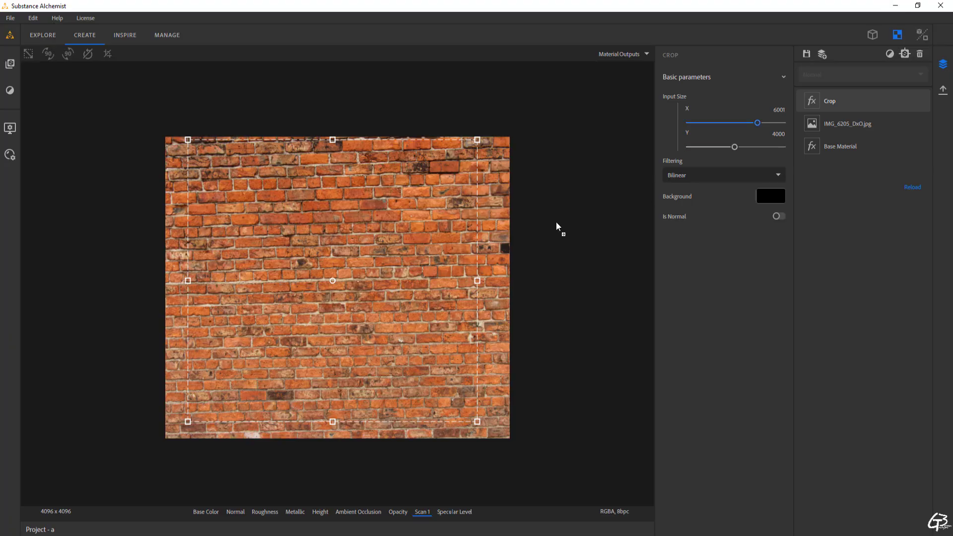
# - Display the crop's Layer Inputs, then shrink and slightly rotate the frame to follow the brick rows
pyautogui.click(614, 55)
pyautogui.click(621, 95)
pyautogui.moveTo(477, 420); pyautogui.dragTo(445, 398)
pyautogui.moveTo(188, 140); pyautogui.dragTo(215, 197)
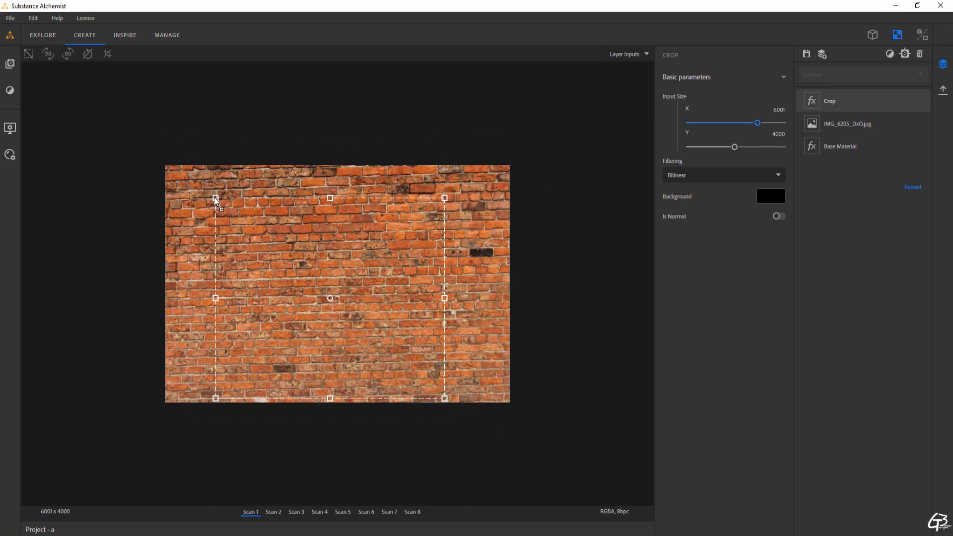
pyautogui.moveTo(468, 380); pyautogui.dragTo(471, 379)
pyautogui.moveTo(415, 358); pyautogui.dragTo(413, 355)
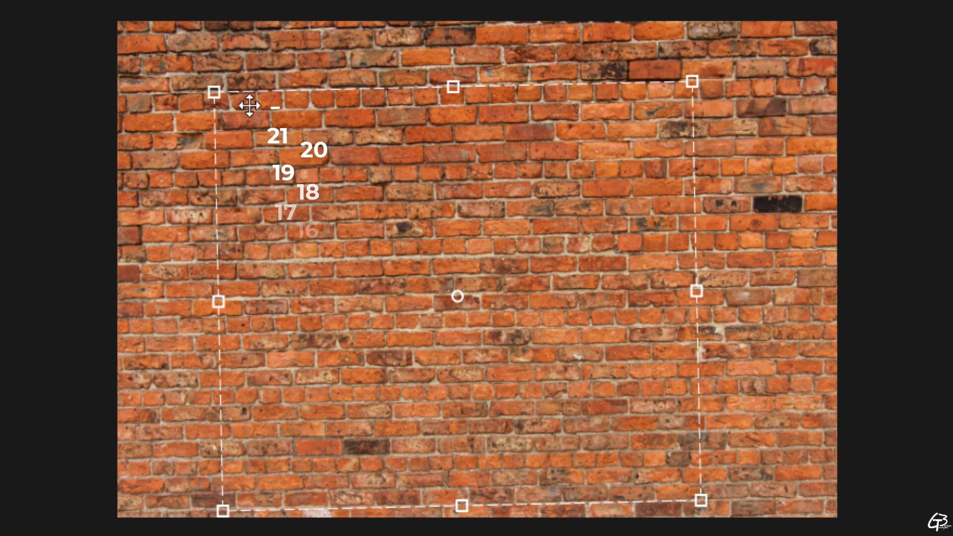
# - Pull in the crop frame's upper edge and both sides, make it square and adjust its lower-right corner
pyautogui.moveTo(449, 88); pyautogui.dragTo(449, 107)
pyautogui.moveTo(696, 298); pyautogui.dragTo(631, 299)
pyautogui.moveTo(220, 308); pyautogui.dragTo(300, 327)
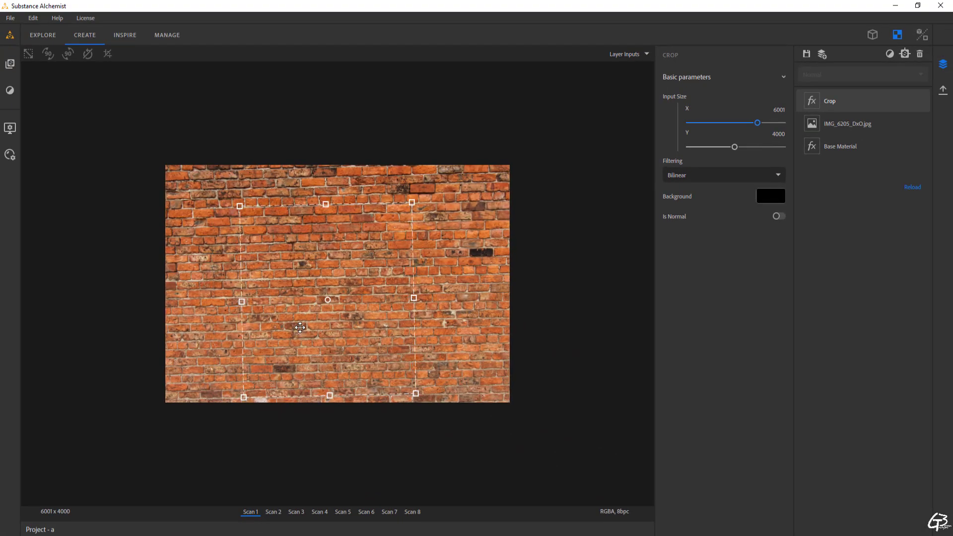
pyautogui.click(29, 55)
pyautogui.moveTo(412, 396); pyautogui.dragTo(425, 393)
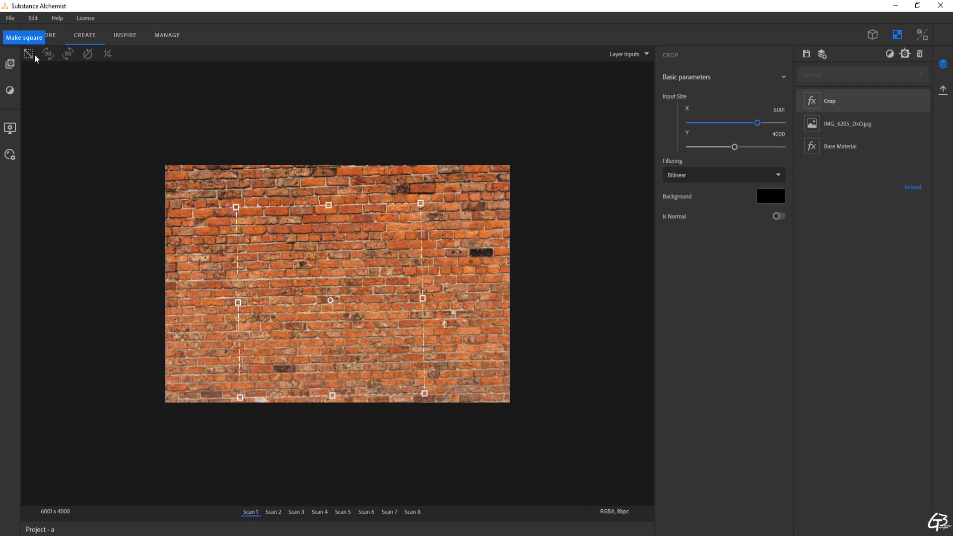
# - Make the crop frame square again, extend its upper-left corner outward and shift it slightly along the brick joints
pyautogui.scroll(2, 325, 272)
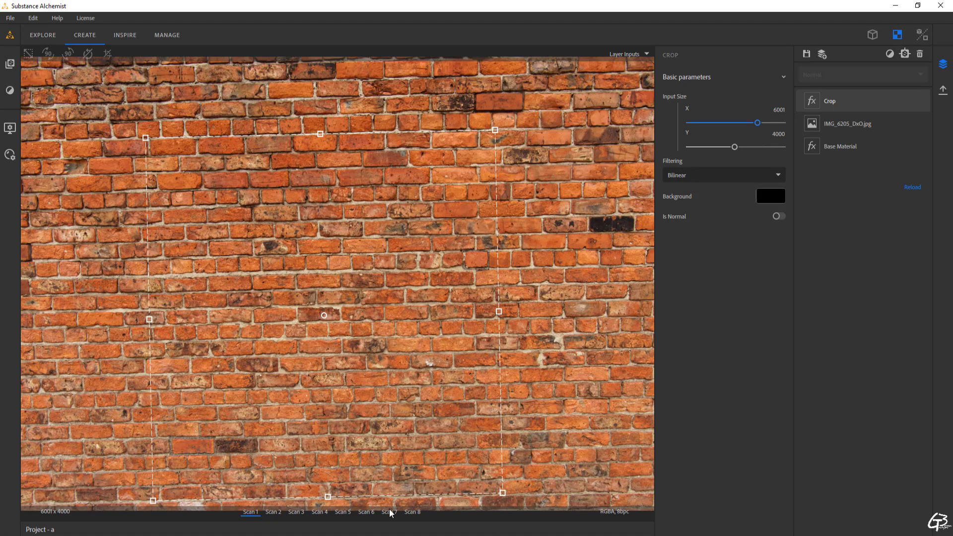
pyautogui.moveTo(504, 494); pyautogui.dragTo(505, 496)
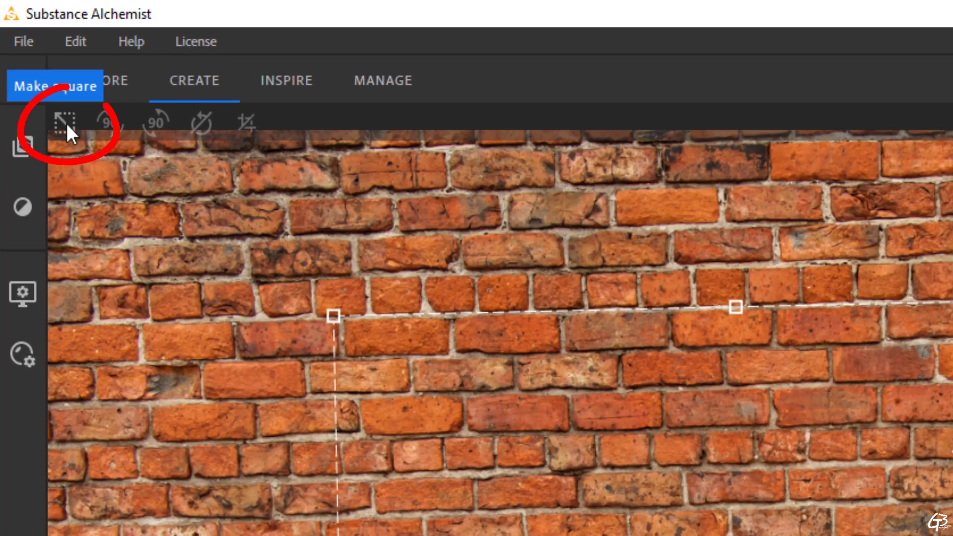
pyautogui.click(64, 122)
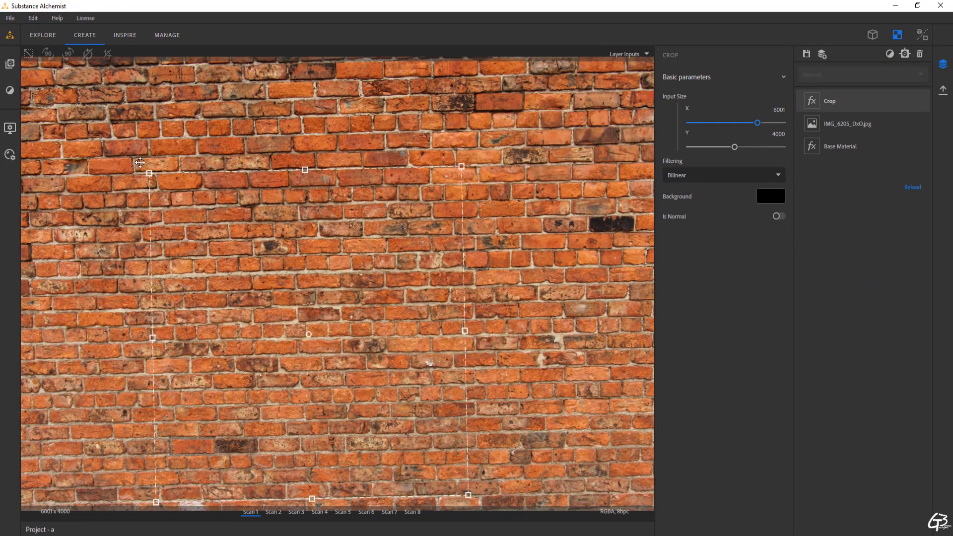
pyautogui.moveTo(141, 163); pyautogui.dragTo(103, 138)
pyautogui.moveTo(259, 331); pyautogui.dragTo(250, 330)
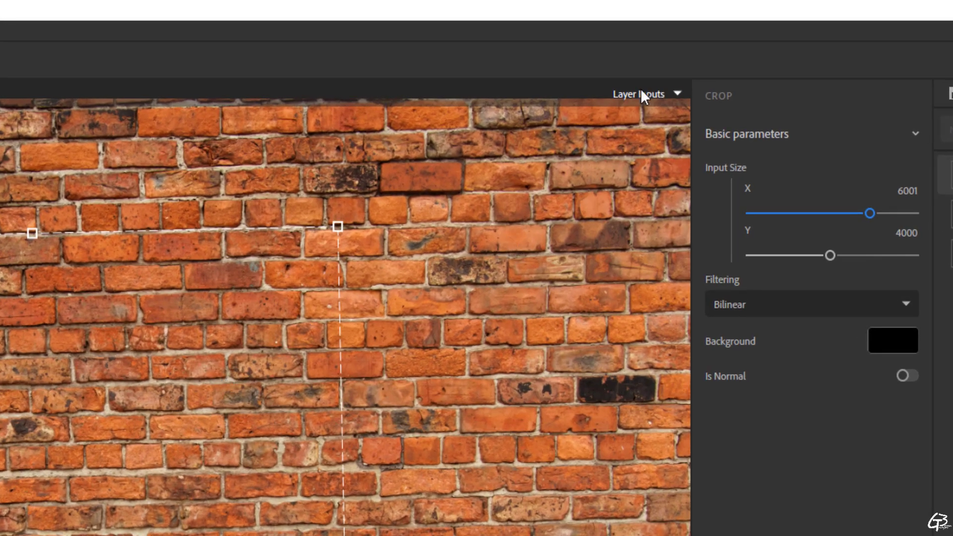
# - Display the Material Outputs as a tiled preview and nudge the crop frame's upper edge to fit the repeating rows
pyautogui.click(641, 94)
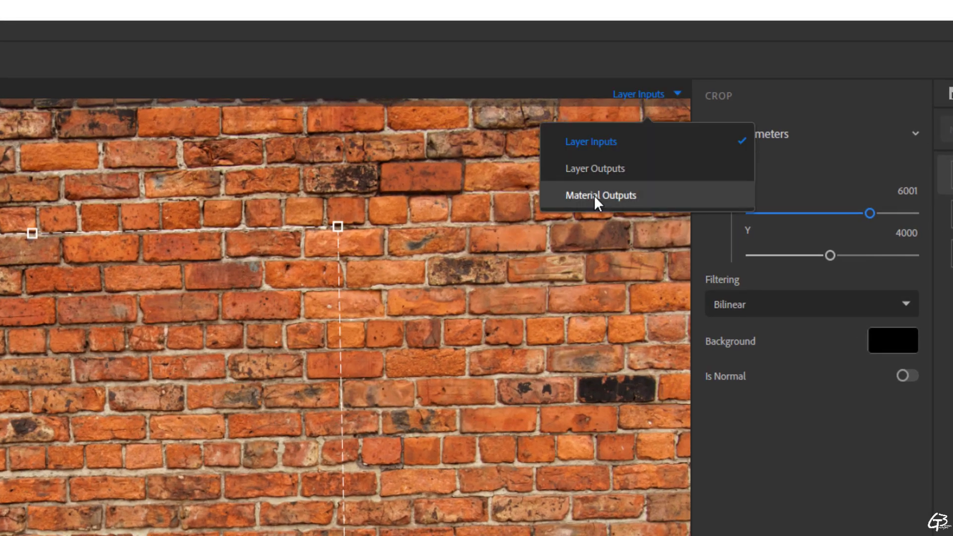
pyautogui.click(594, 196)
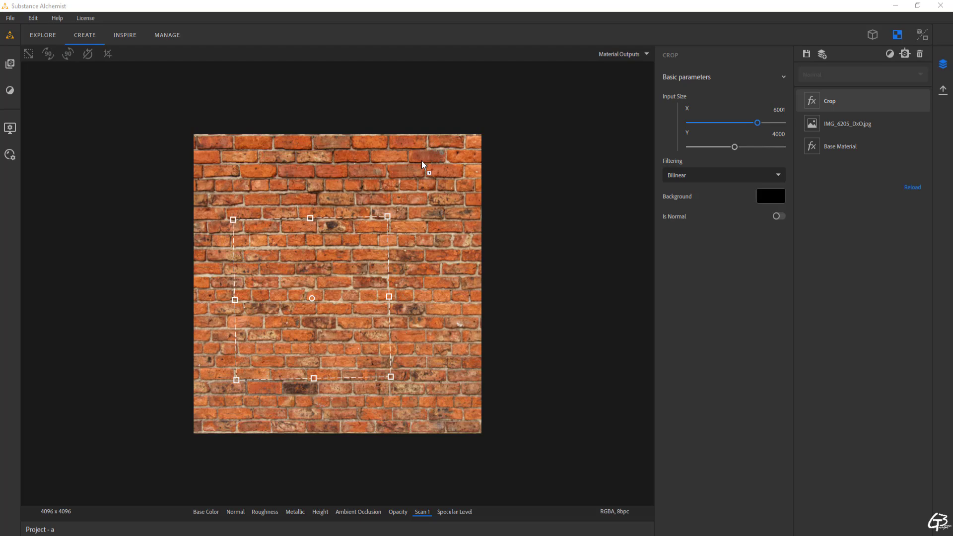
pyautogui.press('t')
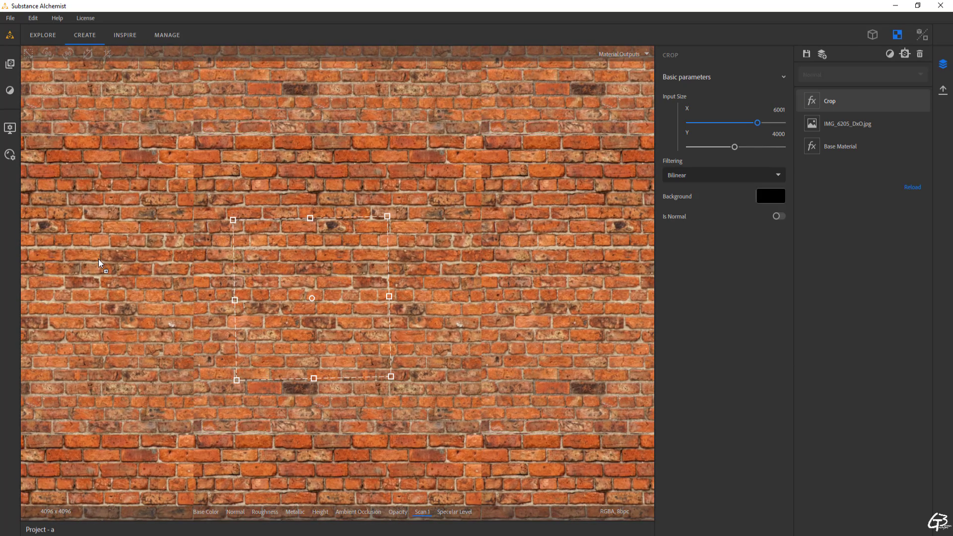
pyautogui.scroll(2, 300, 217)
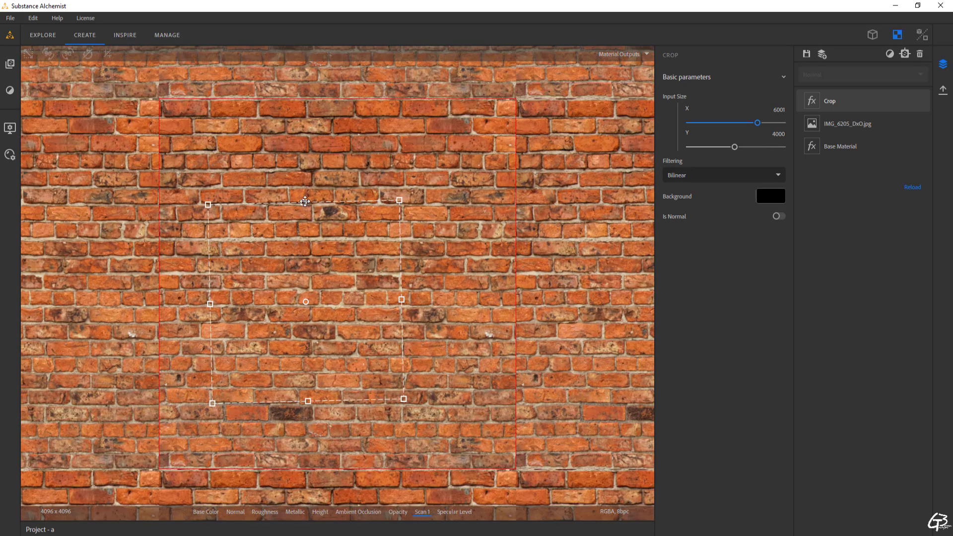
pyautogui.moveTo(305, 201); pyautogui.dragTo(305, 203)
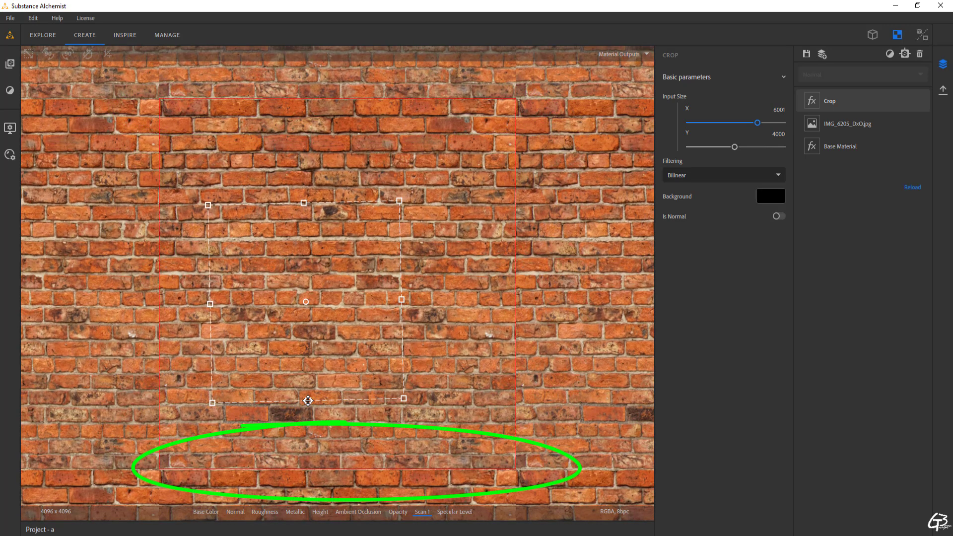
# - Examine the tiled brick preview along the horizontal and vertical tile borders for mismatched bricks and mortar joints
pyautogui.scroll(2, 254, 414)
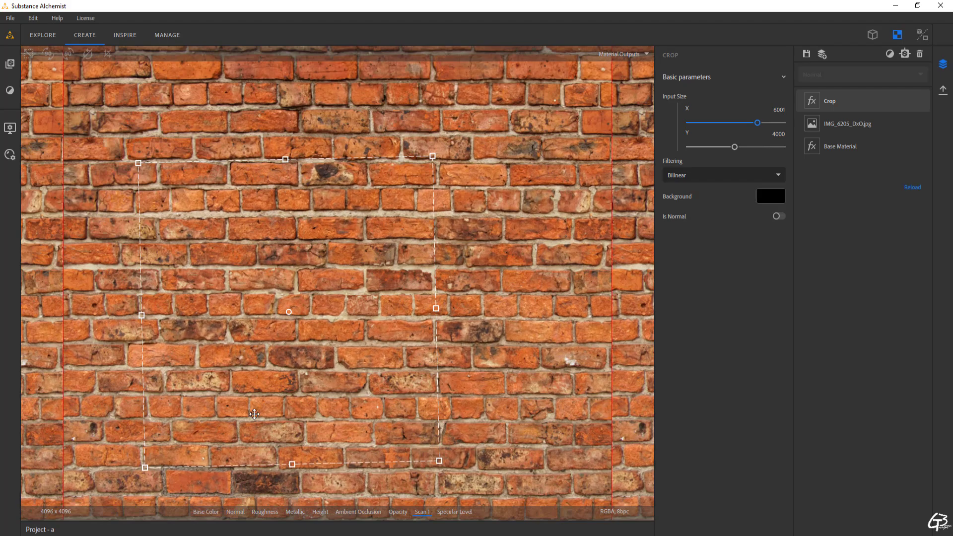
pyautogui.moveTo(269, 411); pyautogui.dragTo(292, 254, button='middle')
pyautogui.scroll(3, 288, 391)
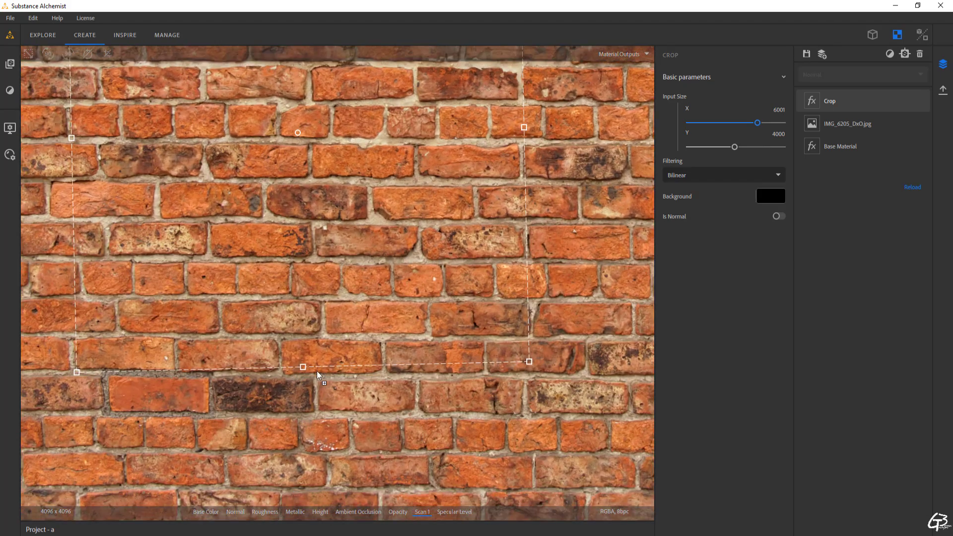
pyautogui.moveTo(296, 426); pyautogui.dragTo(326, 290, button='middle')
pyautogui.moveTo(502, 361); pyautogui.dragTo(440, 350, button='middle')
pyautogui.moveTo(121, 323); pyautogui.dragTo(379, 323, button='middle')
pyautogui.scroll(2, 323, 385)
pyautogui.moveTo(397, 149); pyautogui.dragTo(330, 414, button='middle')
pyautogui.moveTo(461, 74); pyautogui.dragTo(432, 343, button='middle')
pyautogui.scroll(-3, 142, 102)
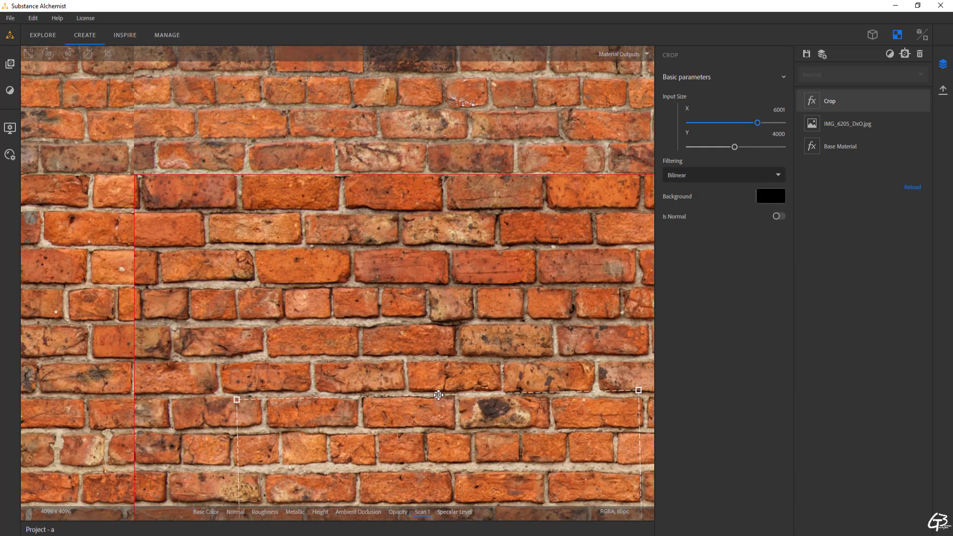
pyautogui.scroll(-3, 283, 263)
pyautogui.moveTo(253, 283); pyautogui.dragTo(368, 45, button='middle')
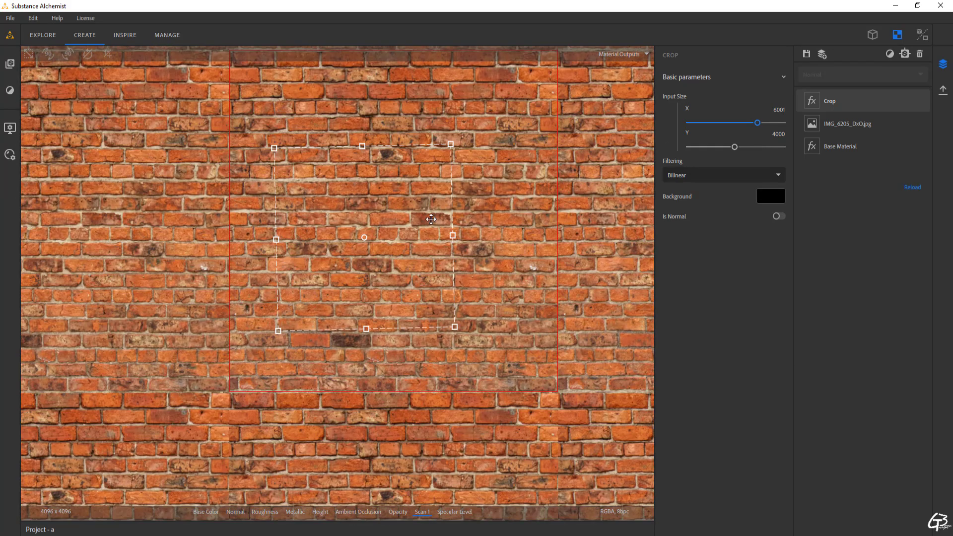
# - Show the 3D and 2D views together without tiling and add the Image to Material (B2M) filter above the crop
pyautogui.click(922, 35)
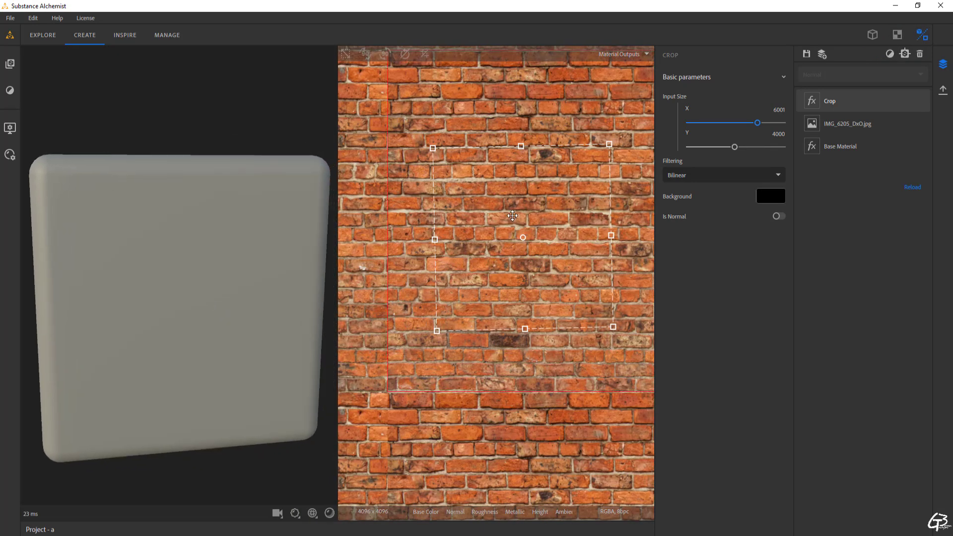
pyautogui.scroll(-2, 507, 245)
pyautogui.moveTo(507, 246); pyautogui.dragTo(467, 286, button='middle')
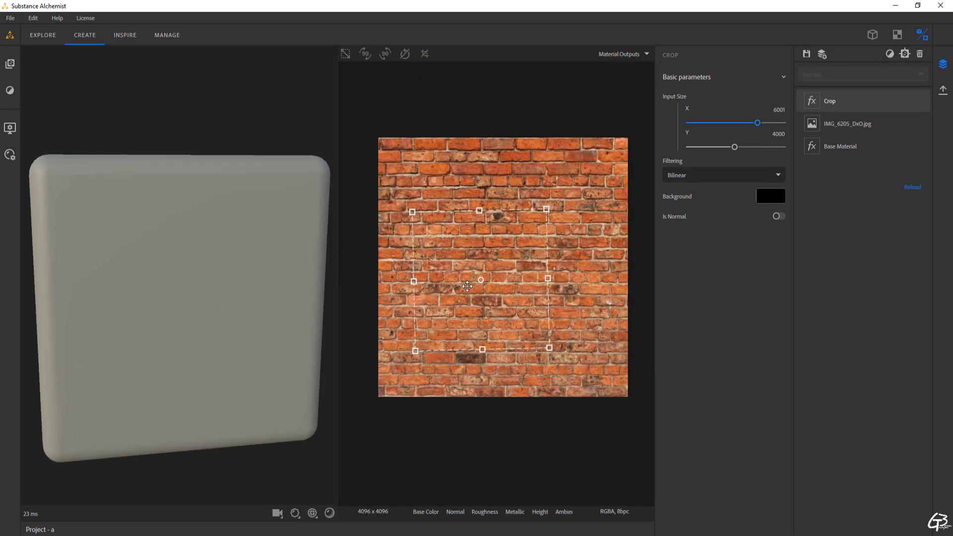
pyautogui.click(890, 54)
pyautogui.write('image')
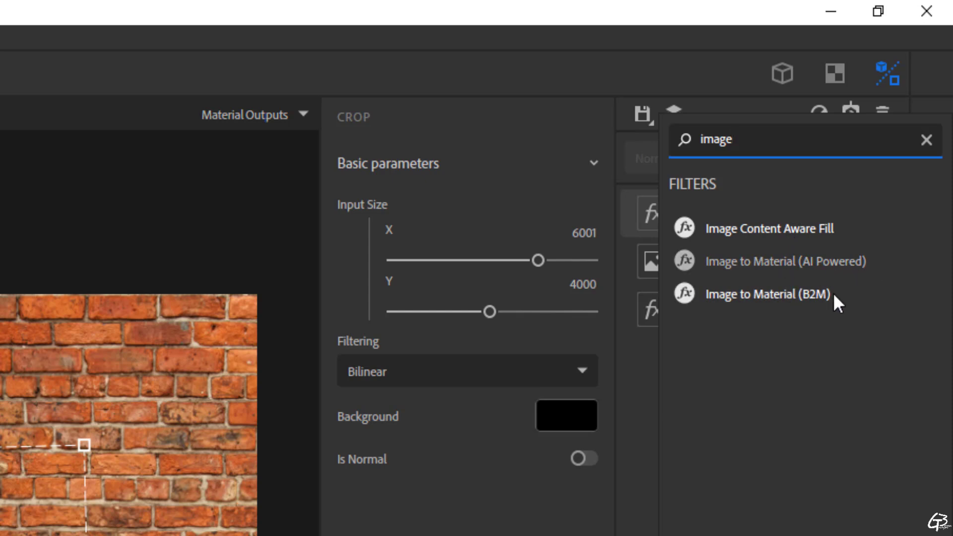
pyautogui.click(794, 297)
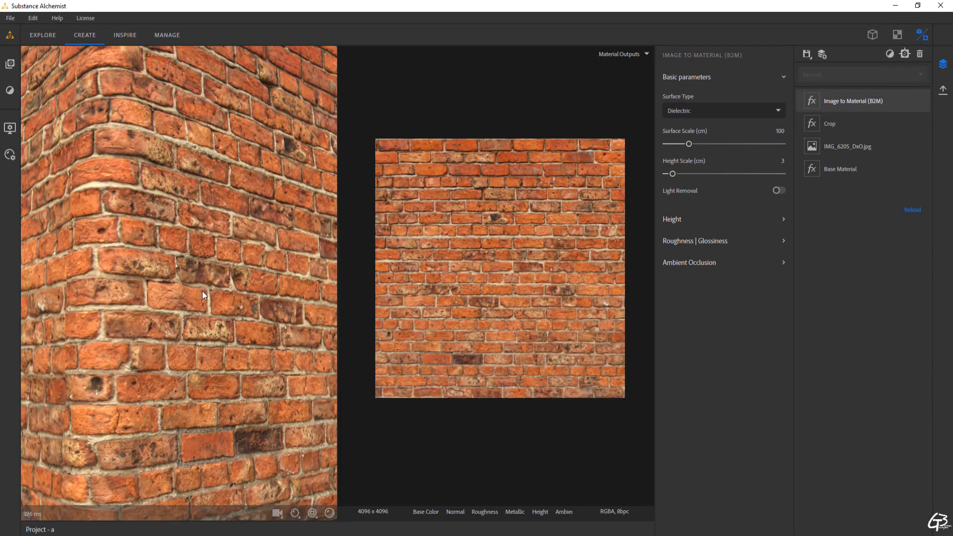
# - Set the Image to Material (B2M) filter's Surface Scale to 180 cm and Height Scale to 5 cm
pyautogui.moveTo(202, 292); pyautogui.dragTo(195, 330)
pyautogui.click(782, 135)
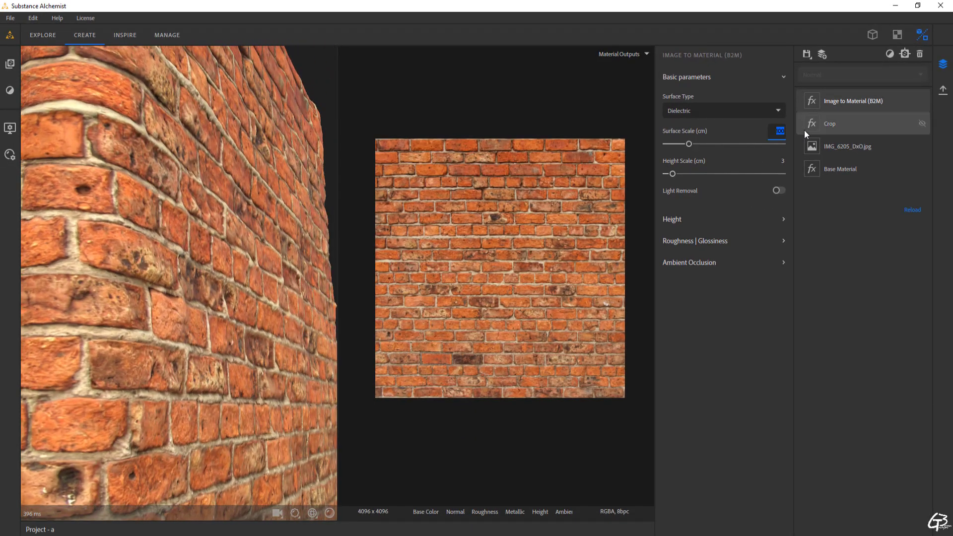
pyautogui.write('180')
pyautogui.press('Return')
pyautogui.click(781, 162)
pyautogui.write('5')
pyautogui.press('Return')
# - Set the B2M Height Details Scale to 0.19 for Large, 0.71 for Medium and 0.58 for Small
pyautogui.click(759, 227)
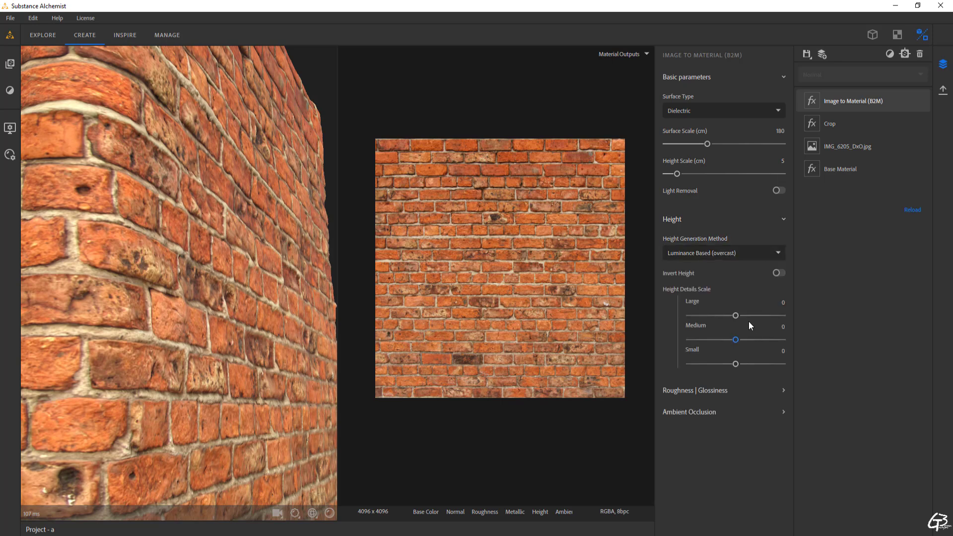
pyautogui.moveTo(736, 341); pyautogui.dragTo(790, 365)
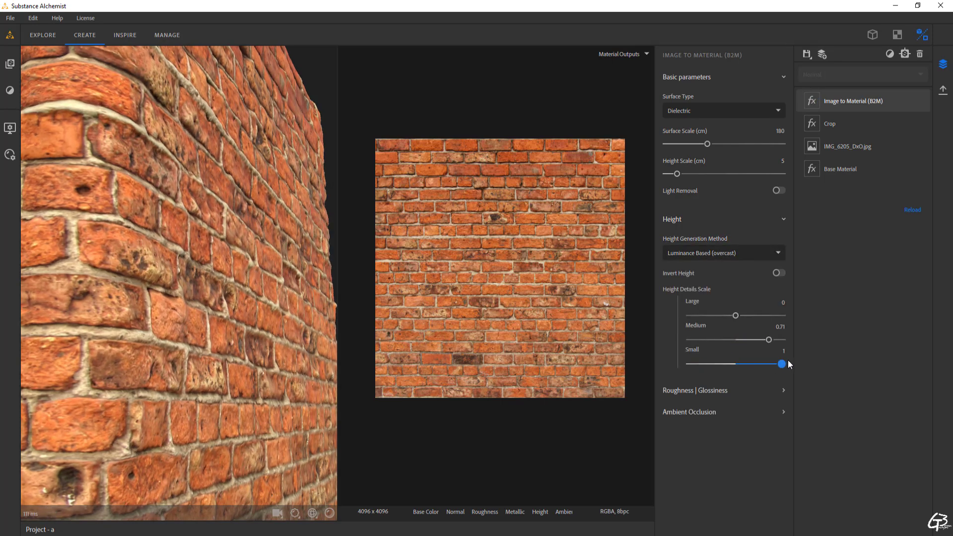
pyautogui.moveTo(737, 316)
pyautogui.mouseDown()
pyautogui.moveTo(714, 316)
pyautogui.moveTo(745, 316)
pyautogui.mouseUp()
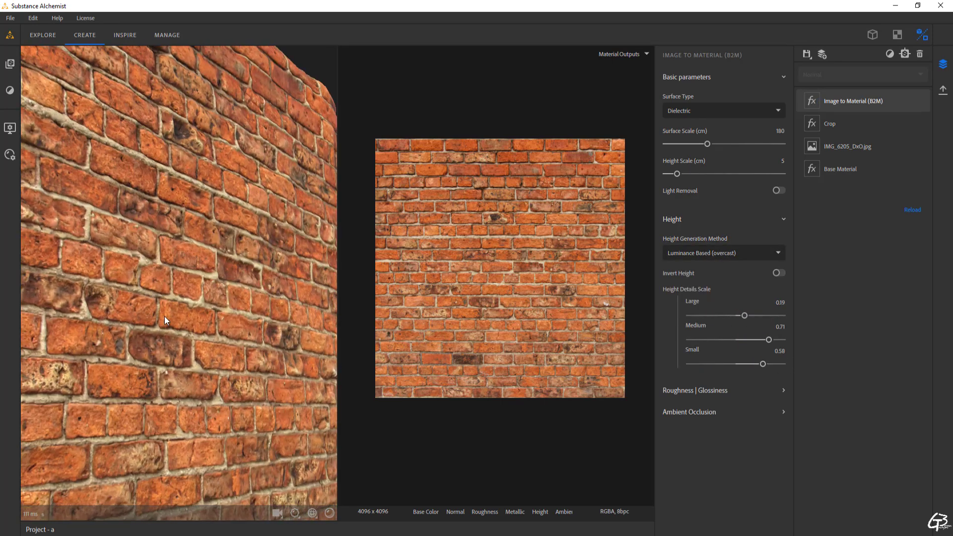
# - Delete the Image to Material (B2M) layer and add the Image to Material (AI Powered) filter above the crop
pyautogui.click(871, 102)
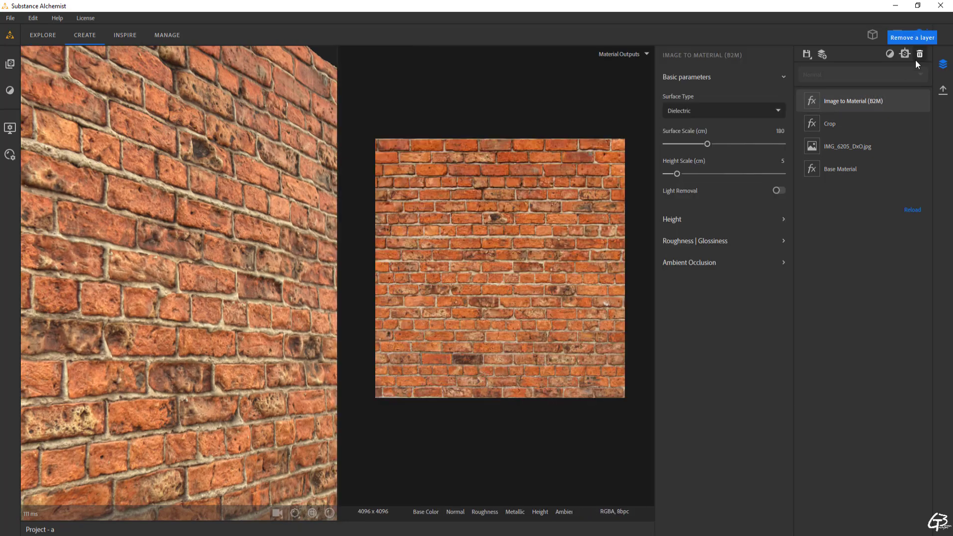
pyautogui.click(920, 54)
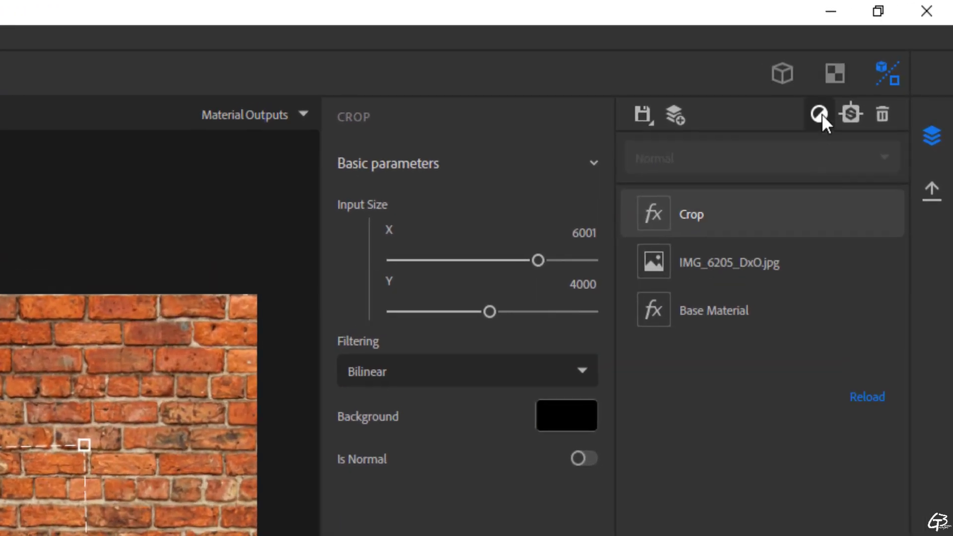
pyautogui.click(890, 53)
pyautogui.write('im')
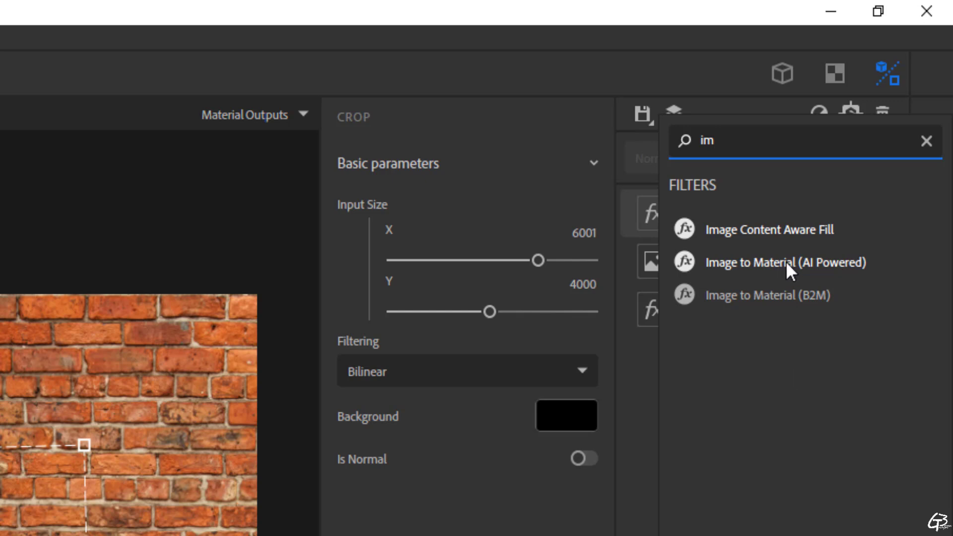
pyautogui.click(808, 262)
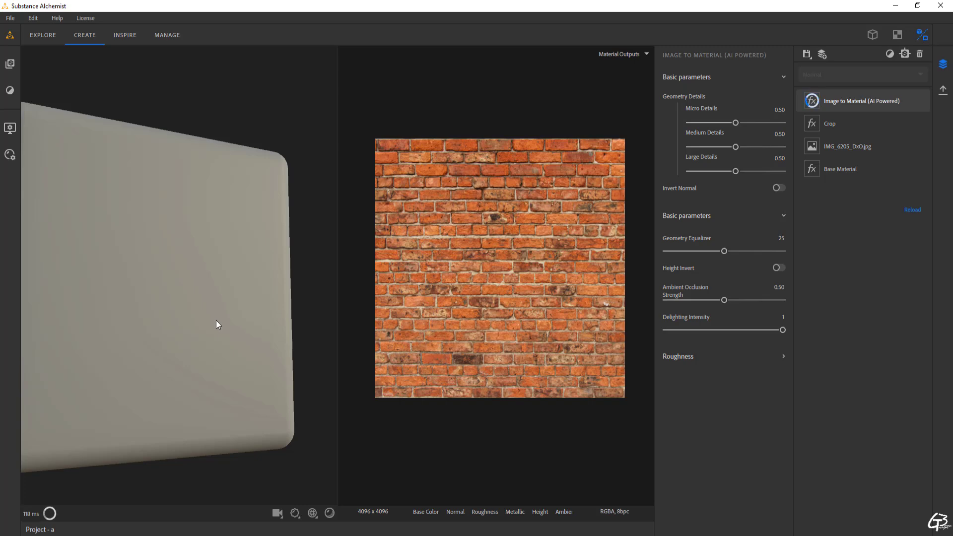
# - Show only the 3D view and set the Geometry Details to 0.41 for Micro, 1 for Medium and 0.08 for Large
pyautogui.moveTo(151, 314); pyautogui.dragTo(195, 300)
pyautogui.scroll(4, 178, 304)
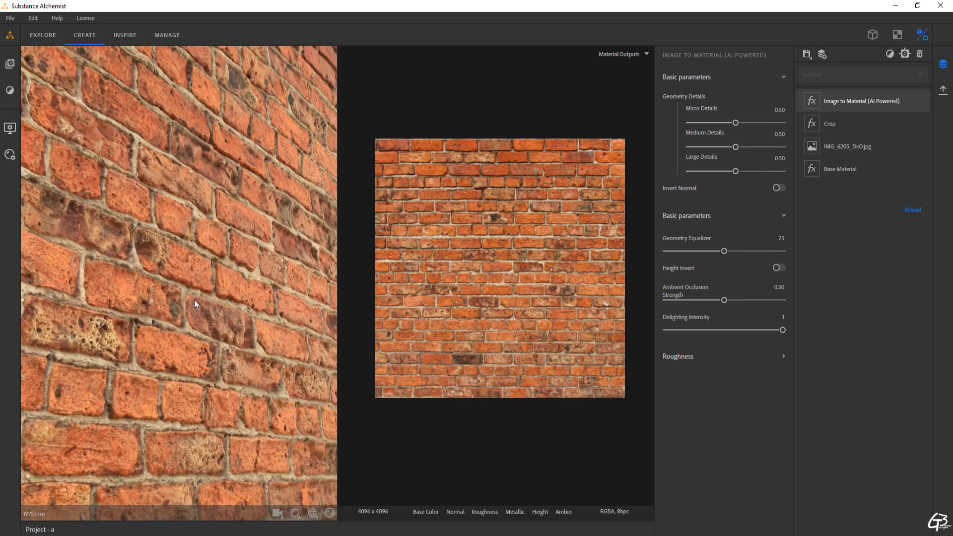
pyautogui.click(873, 35)
pyautogui.moveTo(290, 321); pyautogui.dragTo(474, 290)
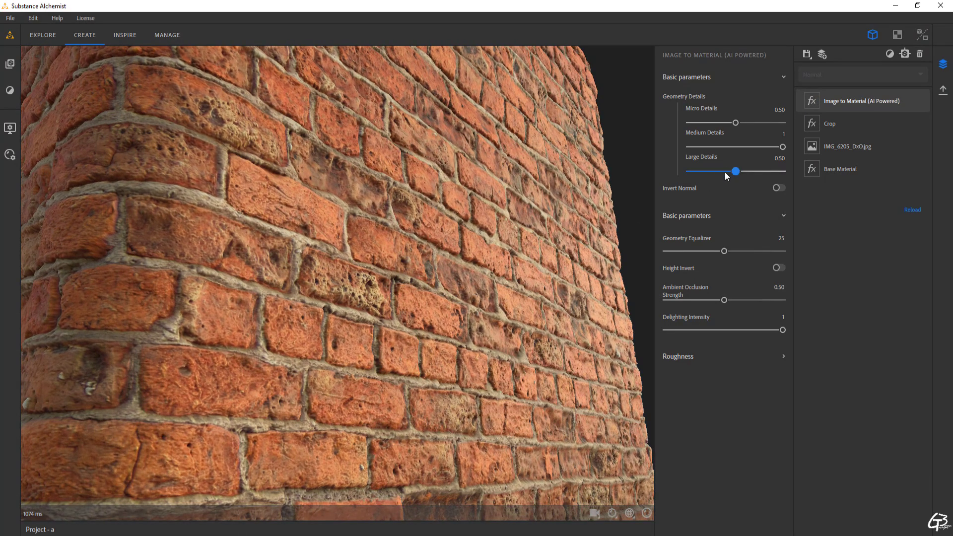
pyautogui.moveTo(701, 172); pyautogui.dragTo(697, 172)
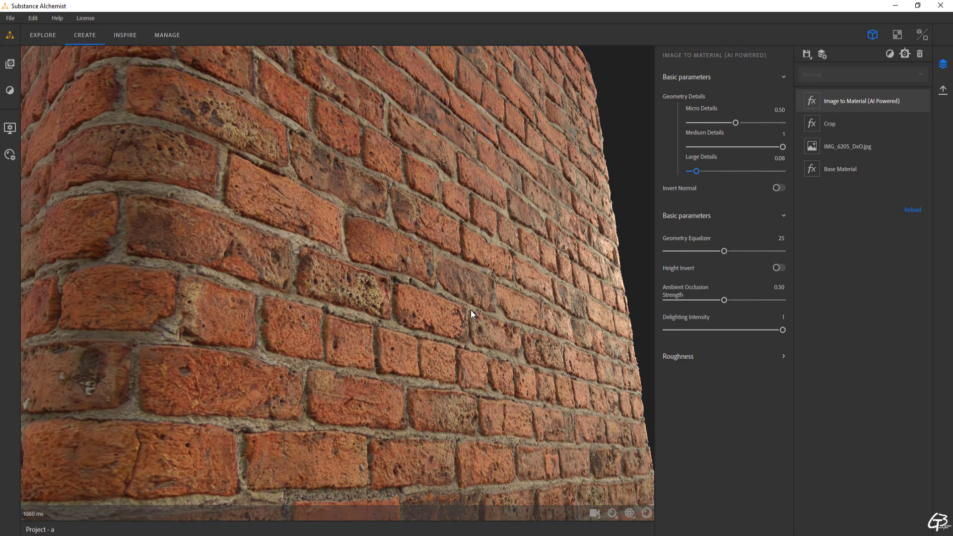
pyautogui.moveTo(470, 310); pyautogui.dragTo(447, 332)
pyautogui.moveTo(735, 123); pyautogui.dragTo(725, 123)
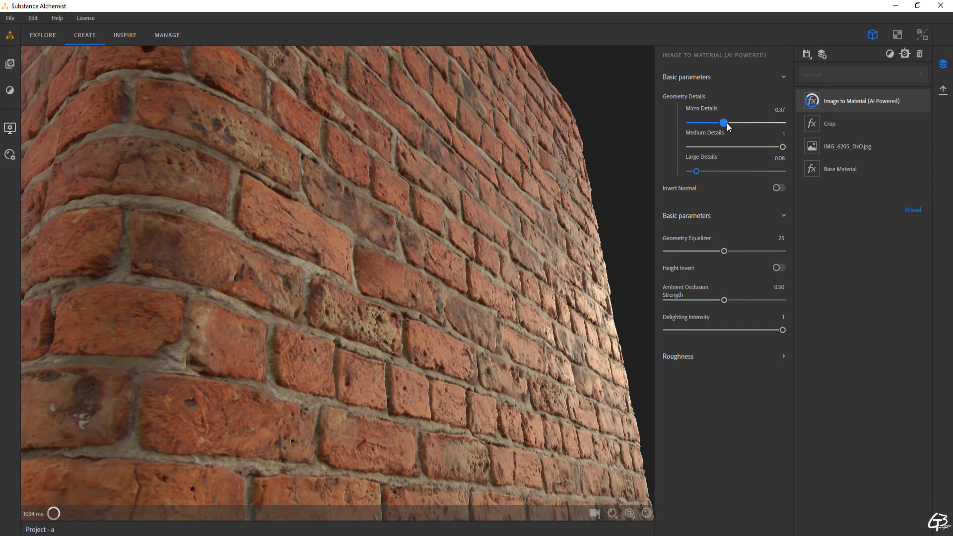
pyautogui.moveTo(727, 124); pyautogui.dragTo(731, 124)
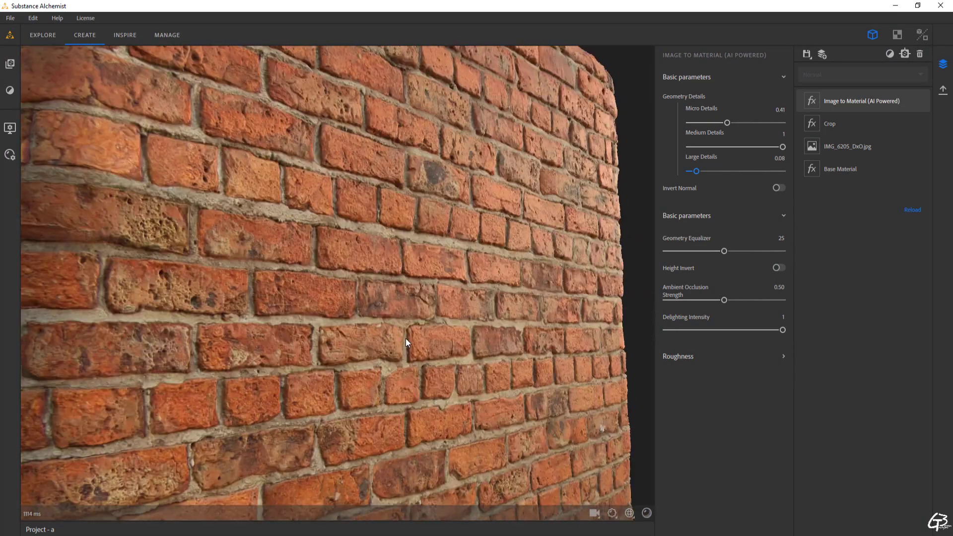
# - Check the generated maps beside the 3D preview and set roughness Base Value to 0.66, Variations to 0.39 and Albedo Details Importance to 0.87
pyautogui.click(784, 357)
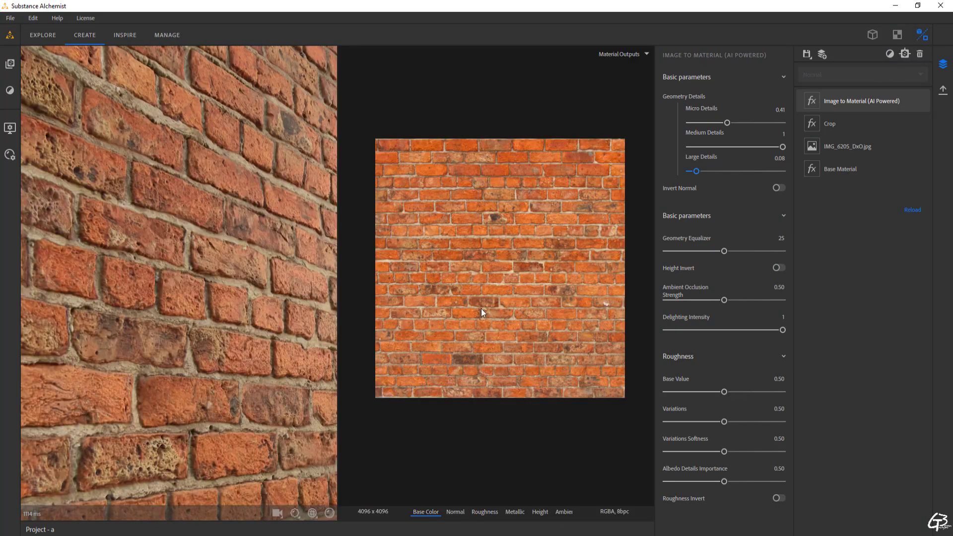
pyautogui.scroll(2, 494, 283)
pyautogui.click(455, 512)
pyautogui.click(484, 513)
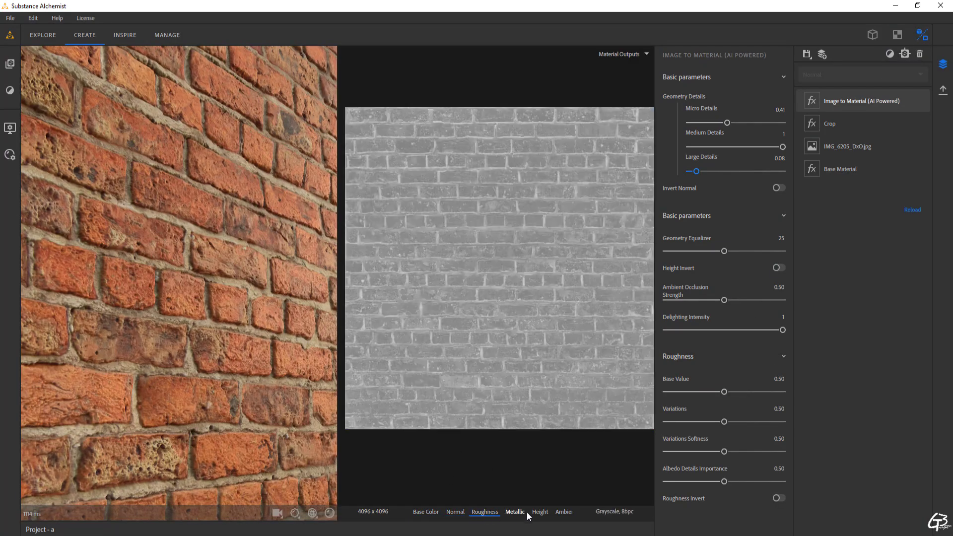
pyautogui.click(540, 513)
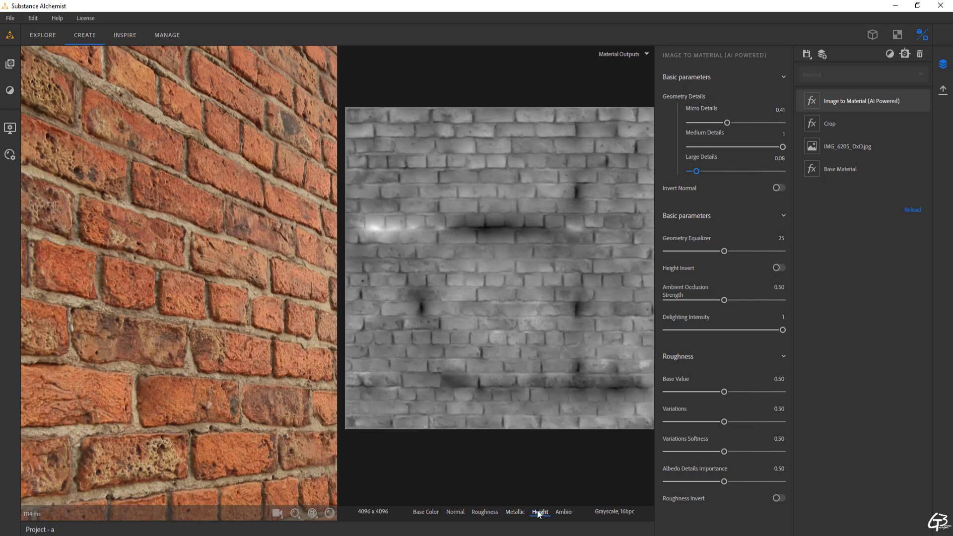
pyautogui.click(484, 512)
pyautogui.moveTo(724, 391); pyautogui.dragTo(739, 392)
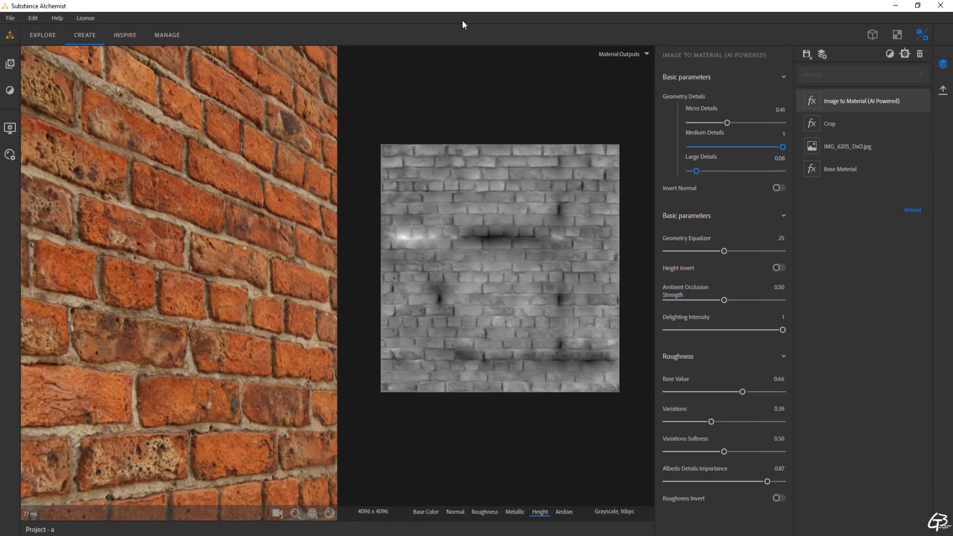
# - Increase the 3D preview's U and V texture scale and inspect the tile borders for visible seams
pyautogui.moveTo(245, 266); pyautogui.dragTo(201, 338)
pyautogui.scroll(5, 231, 311)
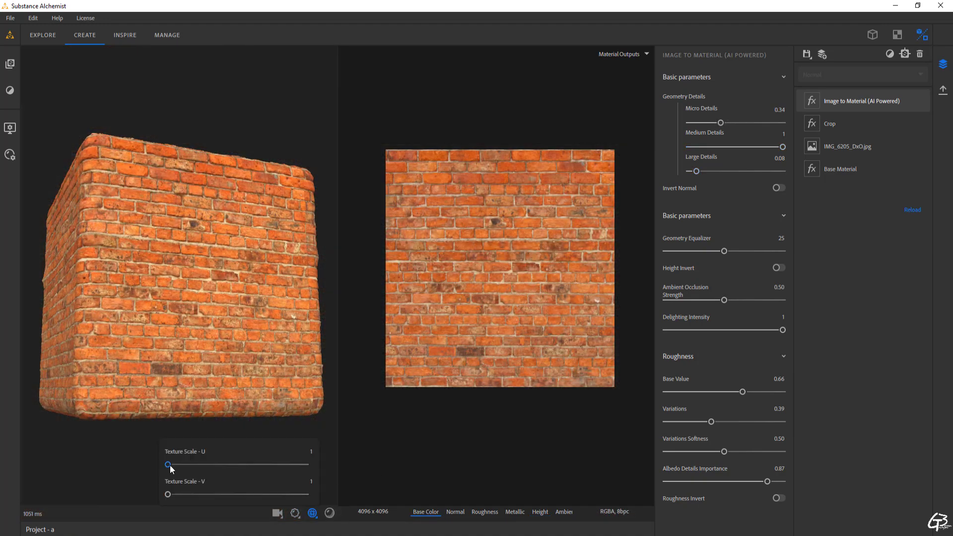
pyautogui.moveTo(174, 465); pyautogui.dragTo(179, 494)
pyautogui.moveTo(219, 283); pyautogui.dragTo(241, 355)
pyautogui.scroll(5, 179, 284)
pyautogui.scroll(4, 160, 283)
pyautogui.scroll(-5, 160, 283)
pyautogui.scroll(5, 177, 287)
pyautogui.scroll(-6, 241, 353)
# - Add a Make It Tile Advanced filter above the Image to Material (AI Powered) layer
pyautogui.rightClick(846, 254)
pyautogui.write('make')
pyautogui.click(865, 260)
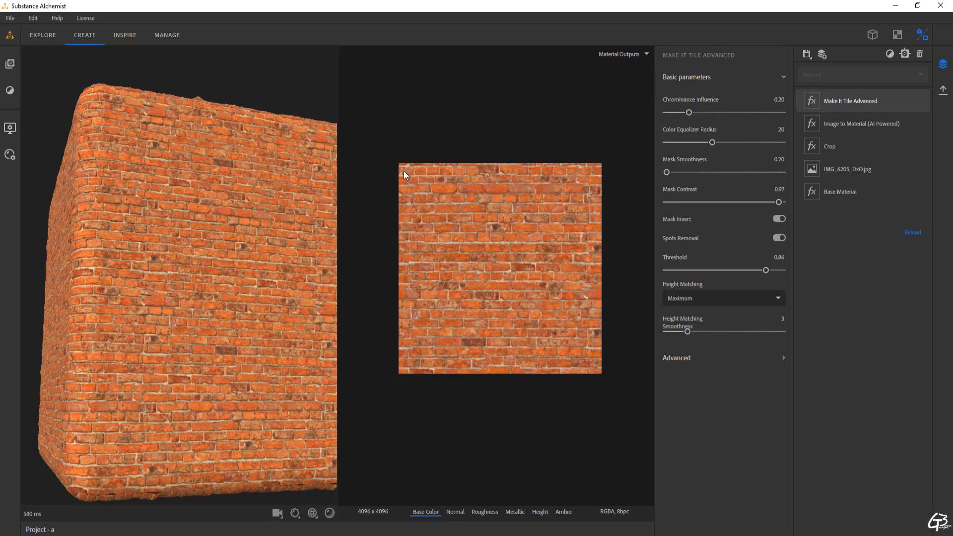
# - Try to blend the tile seam with Chrominance Influence 0.24, Color Equalizer Radius 21.34 and Threshold 0.92
pyautogui.scroll(10, 404, 173)
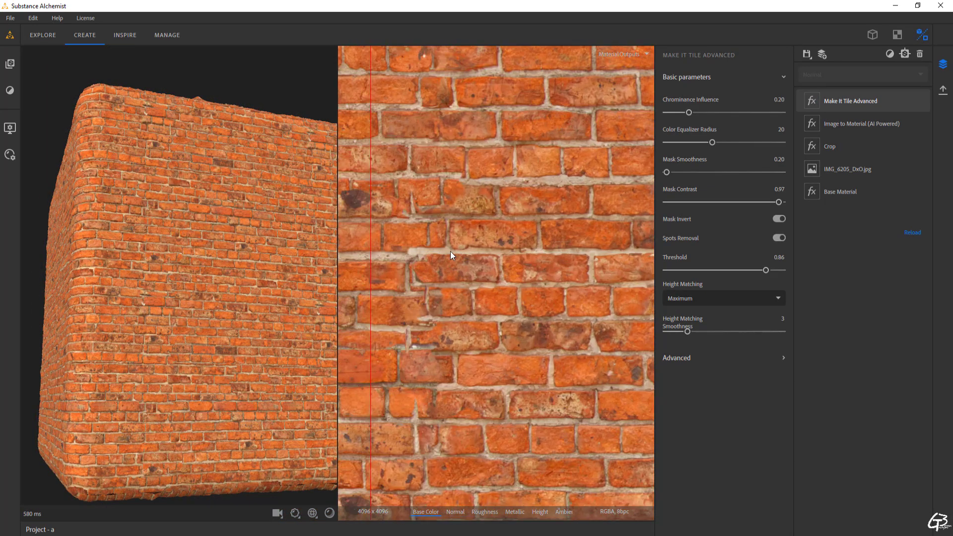
pyautogui.moveTo(689, 113)
pyautogui.mouseDown()
pyautogui.moveTo(672, 113)
pyautogui.moveTo(694, 112)
pyautogui.mouseUp()
pyautogui.moveTo(712, 143); pyautogui.dragTo(700, 143)
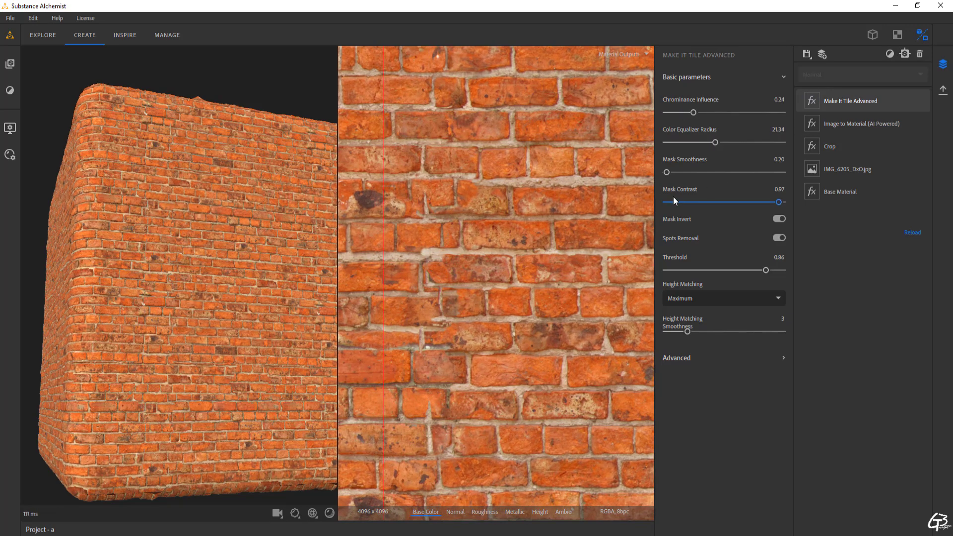
pyautogui.moveTo(766, 270); pyautogui.dragTo(774, 271)
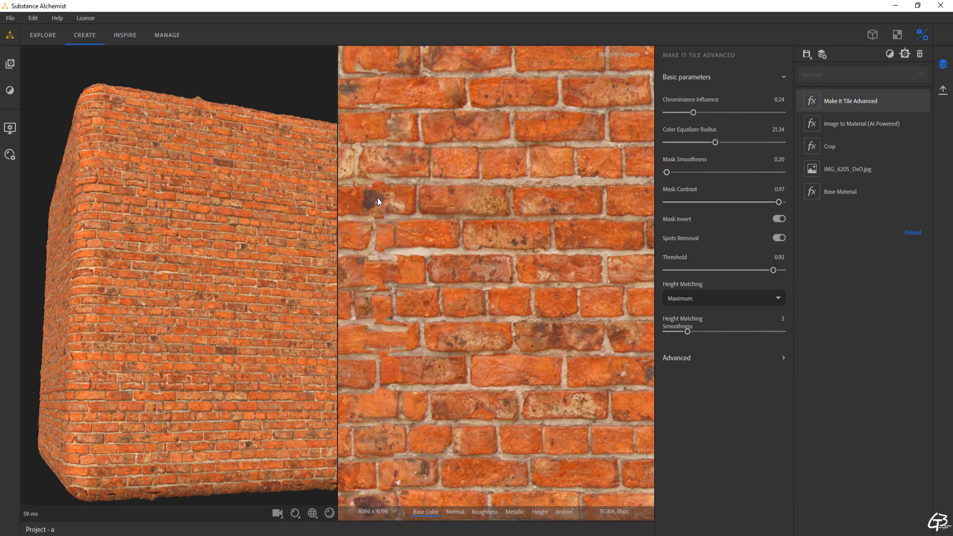
# - Try Mask Smoothness 11.38, Chrominance Influence 0.18, Color Equalizer Radius 22.41 and Height Matching Smoothness 10.76 on the tiling filter
pyautogui.moveTo(715, 174); pyautogui.dragTo(729, 173)
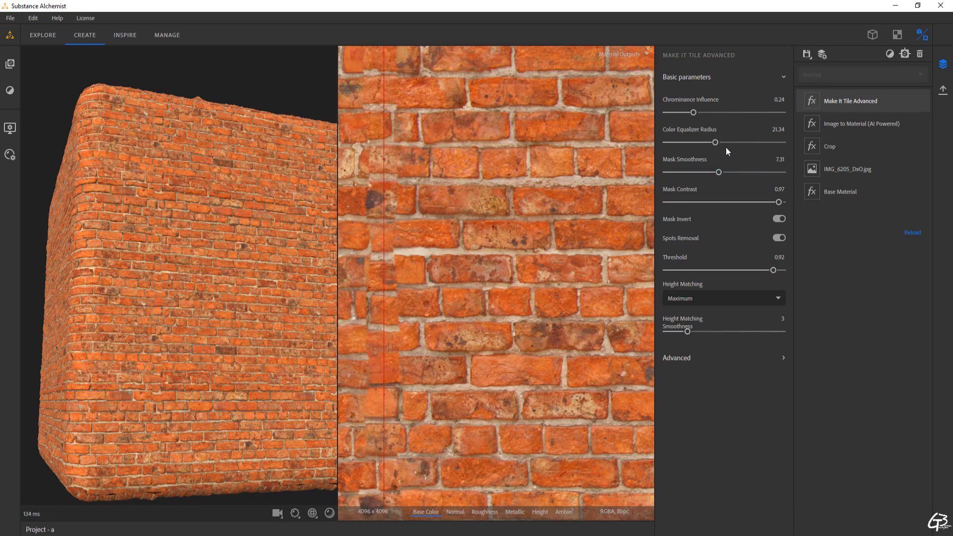
pyautogui.moveTo(694, 112)
pyautogui.mouseDown()
pyautogui.moveTo(719, 111)
pyautogui.moveTo(687, 112)
pyautogui.mouseUp()
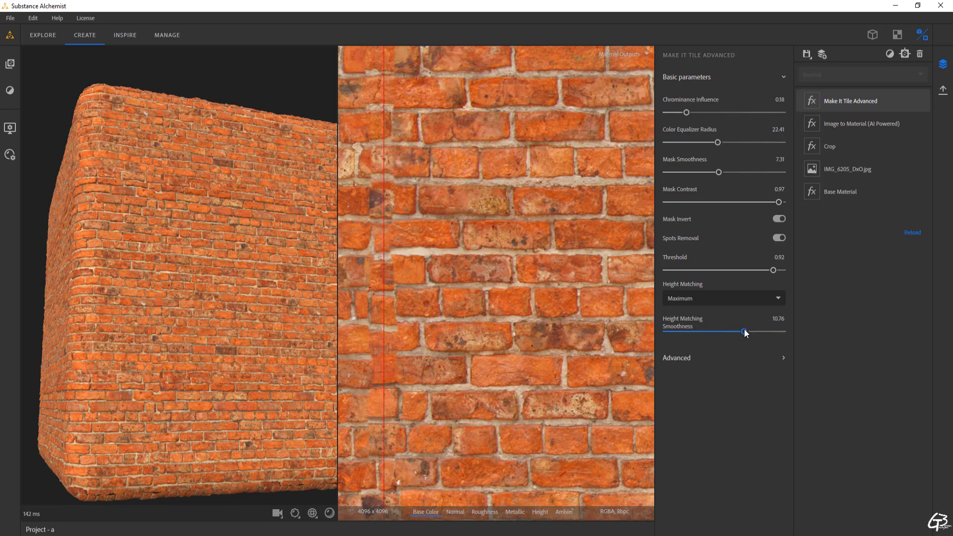
pyautogui.moveTo(763, 176); pyautogui.dragTo(700, 177)
pyautogui.moveTo(773, 270); pyautogui.dragTo(773, 270)
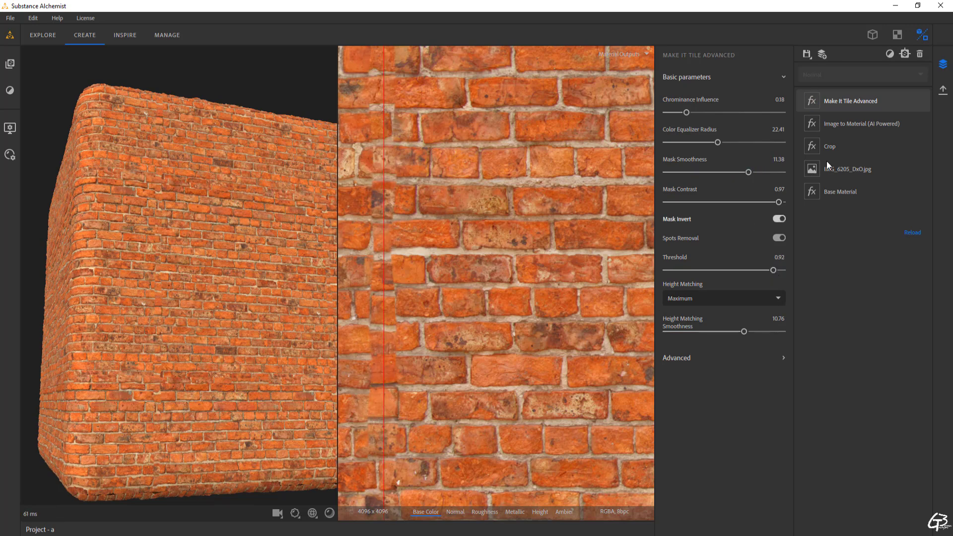
# - Remove the Make It Tile Advanced layer from the stack
pyautogui.click(865, 100)
pyautogui.click(895, 99)
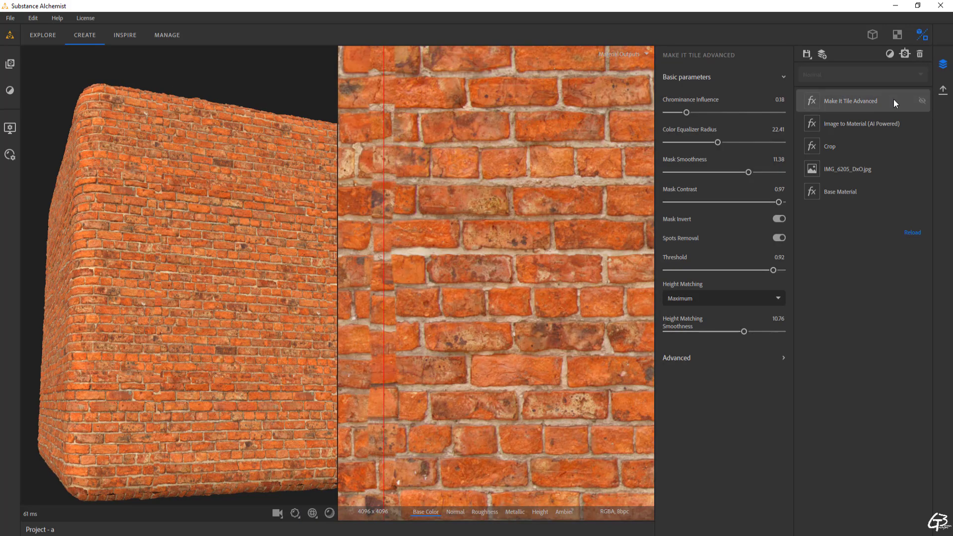
pyautogui.click(920, 53)
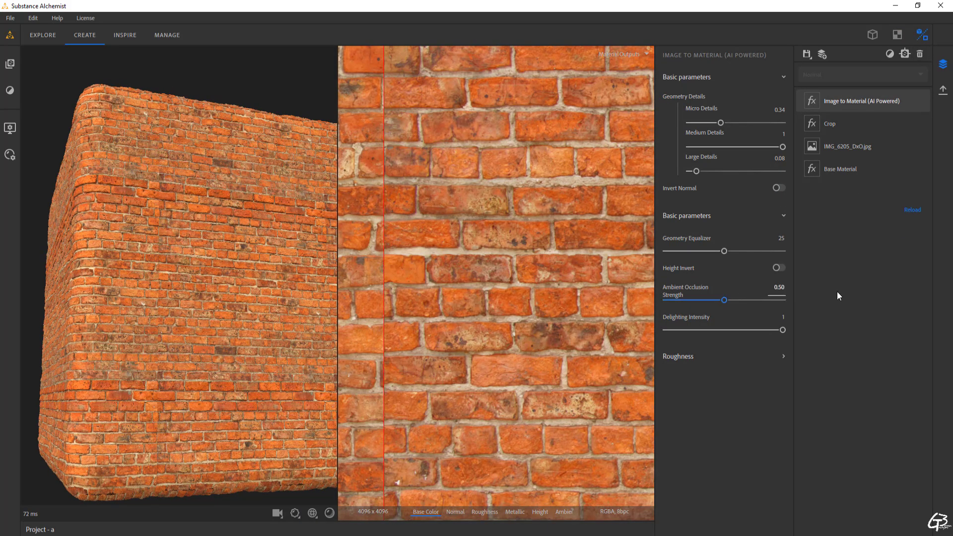
# - Add a Clone Patch filter above the Image to Material (AI Powered) layer and show only the 2D view
pyautogui.click(905, 53)
pyautogui.write('pat')
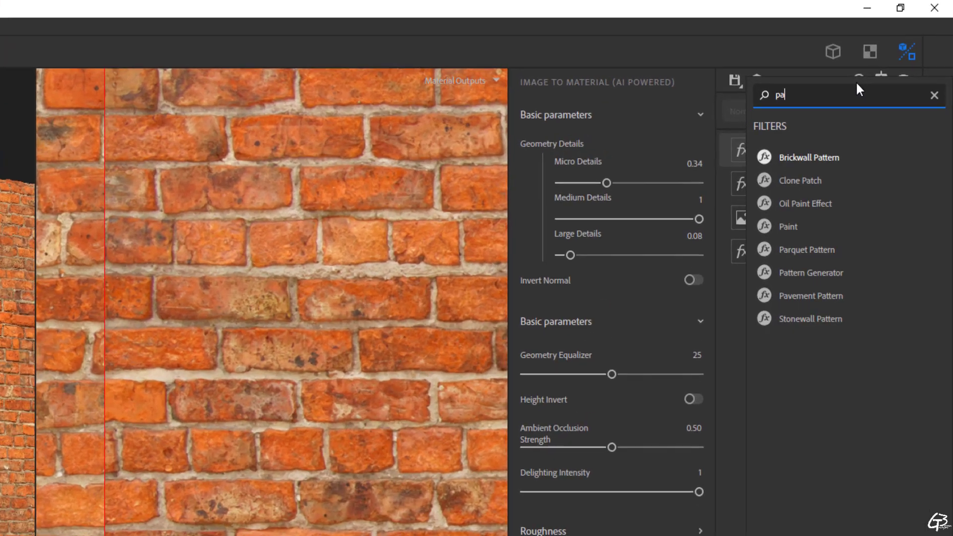
pyautogui.write('ch')
pyautogui.click(789, 177)
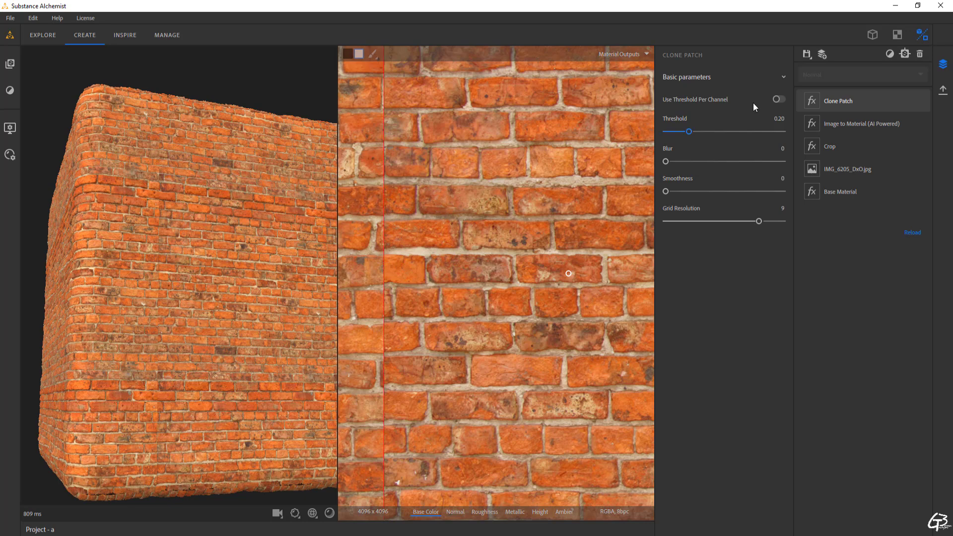
pyautogui.click(898, 34)
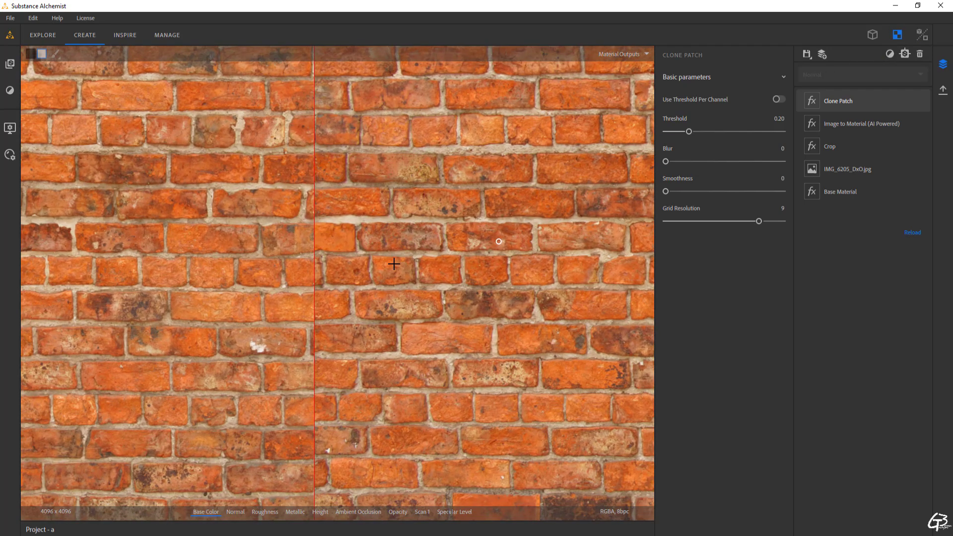
# - Place the clone source on clean bricks away from the vertical tile seam and paint over the mismatched bricks along the seam
pyautogui.moveTo(379, 253); pyautogui.dragTo(334, 267, button='middle')
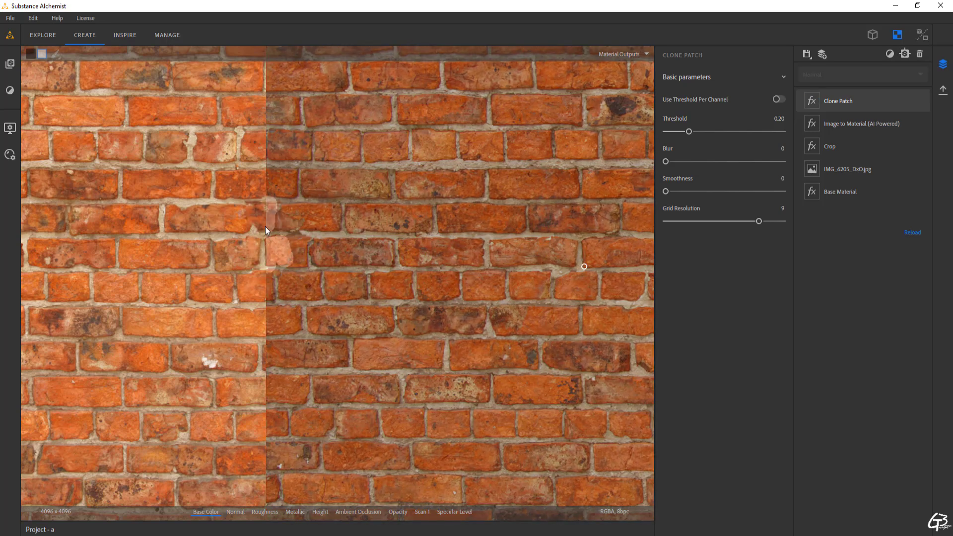
pyautogui.moveTo(266, 220); pyautogui.dragTo(300, 222)
pyautogui.moveTo(364, 230)
pyautogui.mouseDown(button='middle')
pyautogui.moveTo(330, 267)
pyautogui.moveTo(275, 259)
pyautogui.mouseUp(button='middle')
pyautogui.keyDown('ctrl'); pyautogui.click(590, 292); pyautogui.keyUp('ctrl')
pyautogui.moveTo(151, 286); pyautogui.dragTo(193, 282)
pyautogui.moveTo(177, 241); pyautogui.dragTo(217, 246)
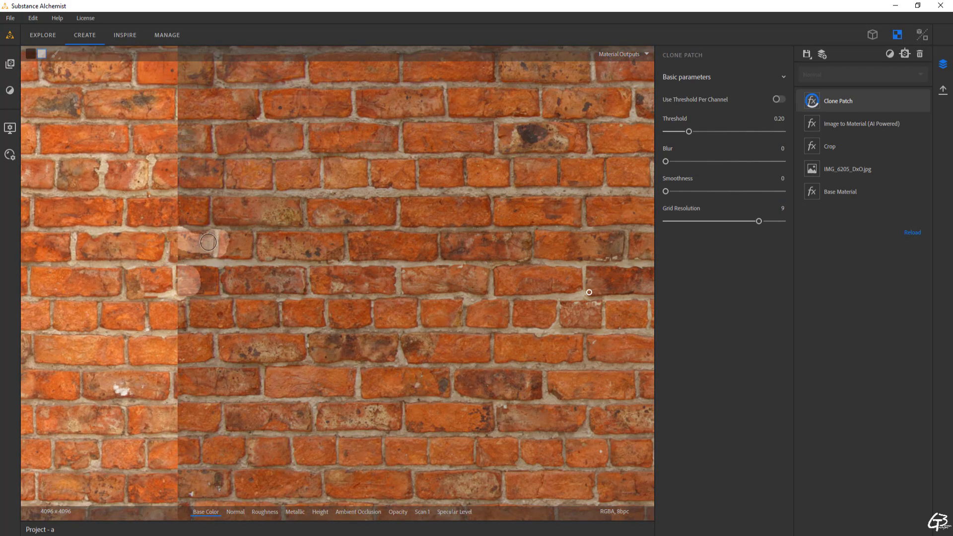
pyautogui.moveTo(144, 213); pyautogui.dragTo(182, 208)
pyautogui.moveTo(162, 172); pyautogui.dragTo(254, 168)
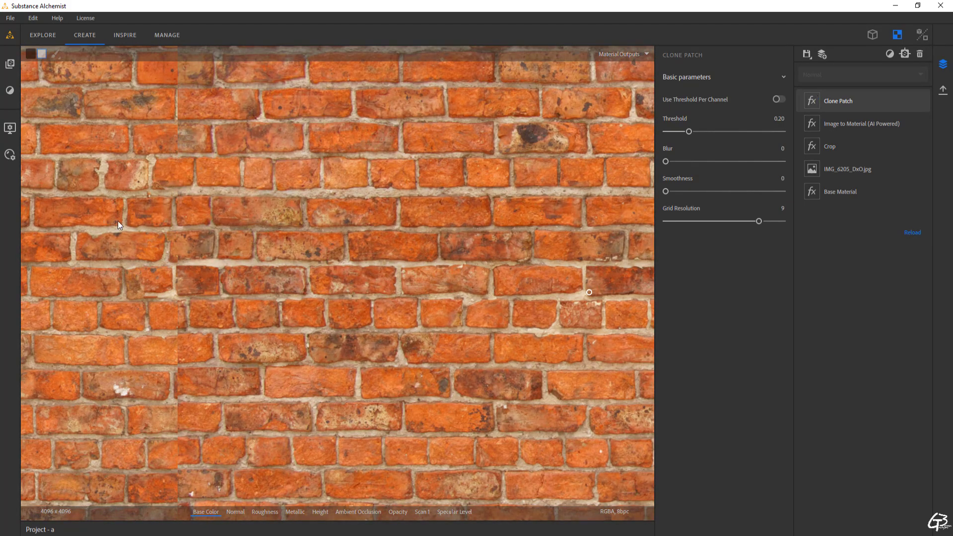
# - Extend the clone patch strokes row by row up the vertical tile seam, covering the remaining cut bricks and mortar joints
pyautogui.moveTo(187, 150); pyautogui.dragTo(196, 219, button='middle')
pyautogui.moveTo(157, 206); pyautogui.dragTo(270, 211)
pyautogui.moveTo(148, 166)
pyautogui.mouseDown()
pyautogui.moveTo(223, 167)
pyautogui.moveTo(189, 177)
pyautogui.mouseUp()
pyautogui.moveTo(48, 171); pyautogui.dragTo(48, 236, button='middle')
pyautogui.moveTo(155, 205)
pyautogui.mouseDown()
pyautogui.moveTo(238, 204)
pyautogui.moveTo(243, 195)
pyautogui.moveTo(290, 205)
pyautogui.mouseUp()
pyautogui.moveTo(162, 199); pyautogui.dragTo(166, 257, button='middle')
pyautogui.moveTo(184, 220); pyautogui.dragTo(222, 229)
pyautogui.moveTo(186, 182)
pyautogui.mouseDown()
pyautogui.moveTo(197, 180)
pyautogui.moveTo(203, 196)
pyautogui.mouseUp()
pyautogui.moveTo(206, 159); pyautogui.dragTo(207, 223, button='middle')
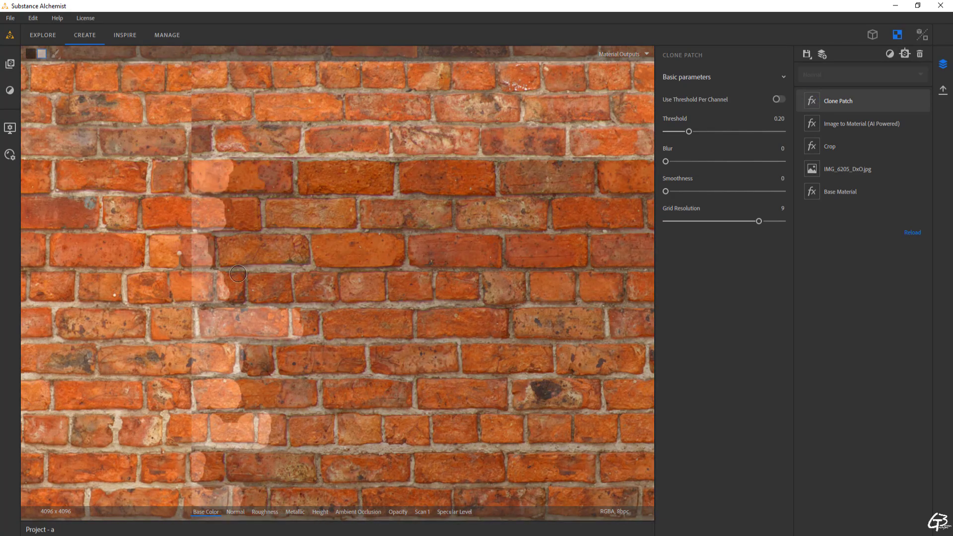
pyautogui.moveTo(199, 486); pyautogui.dragTo(221, 171, button='middle')
pyautogui.moveTo(222, 250); pyautogui.dragTo(220, 255)
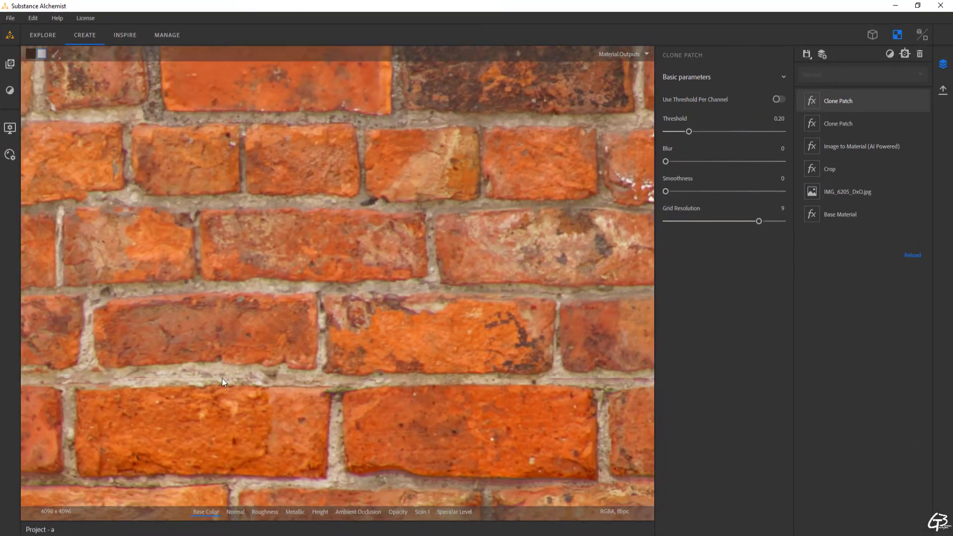
# - Paint the clone patch along the mismatched horizontal mortar joint and add another Clone Patch filter to the stack
pyautogui.moveTo(222, 378); pyautogui.dragTo(114, 379)
pyautogui.moveTo(426, 442)
pyautogui.mouseDown(button='middle')
pyautogui.moveTo(215, 396)
pyautogui.moveTo(143, 405)
pyautogui.mouseUp(button='middle')
pyautogui.rightClick(833, 291)
pyautogui.write('clone')
pyautogui.click(842, 260)
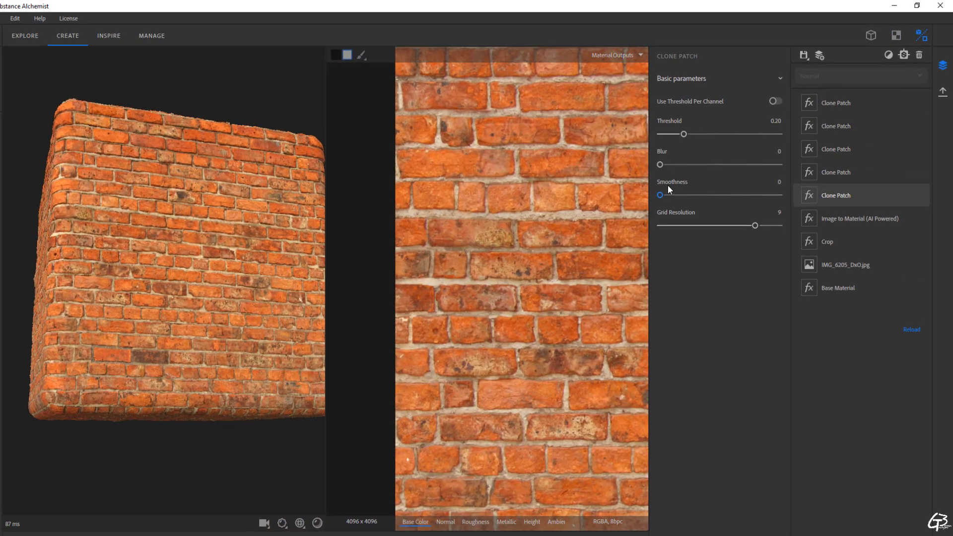
# - Try a smoothness of 0.28 and a blur of 1.09 on the lowest Clone Patch layer, adjusting its threshold as well
pyautogui.moveTo(660, 195)
pyautogui.mouseDown()
pyautogui.moveTo(789, 195)
pyautogui.moveTo(676, 195)
pyautogui.mouseUp()
pyautogui.moveTo(520, 308); pyautogui.dragTo(523, 308)
pyautogui.moveTo(610, 258)
pyautogui.mouseDown()
pyautogui.moveTo(532, 257)
pyautogui.moveTo(597, 256)
pyautogui.mouseUp()
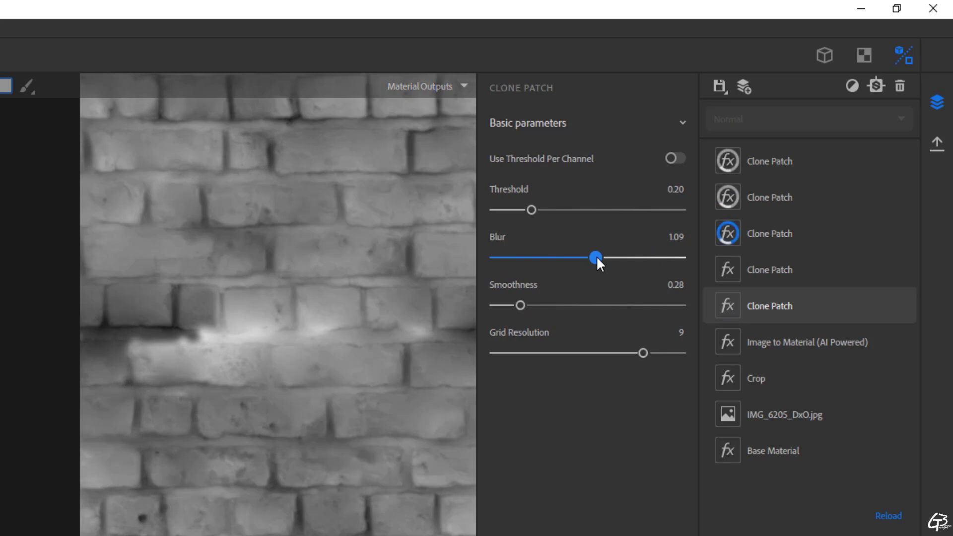
pyautogui.moveTo(532, 209)
pyautogui.mouseDown()
pyautogui.moveTo(550, 205)
pyautogui.moveTo(530, 202)
pyautogui.mouseUp()
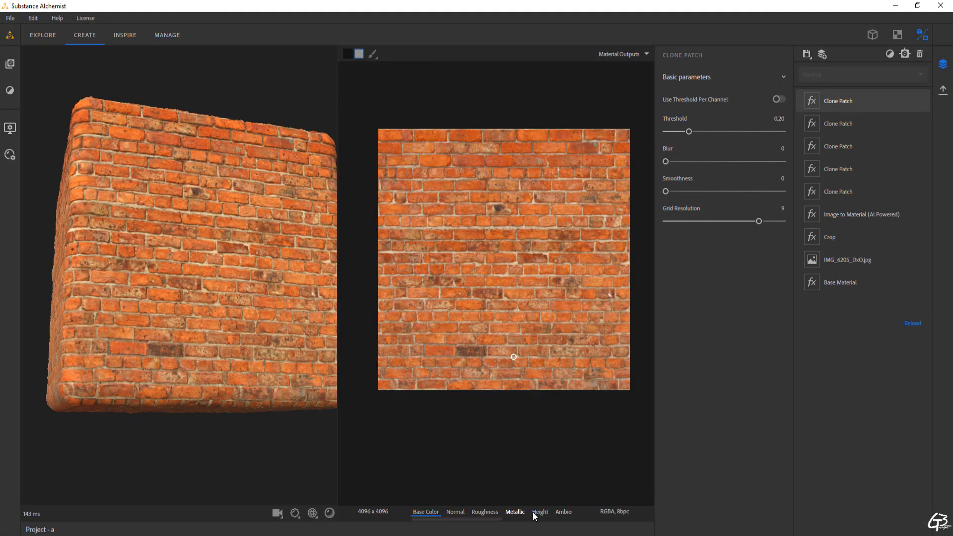
# - Display the Height channel in the 2D view and add an Equalizer filter above the Clone Patch layers
pyautogui.click(536, 513)
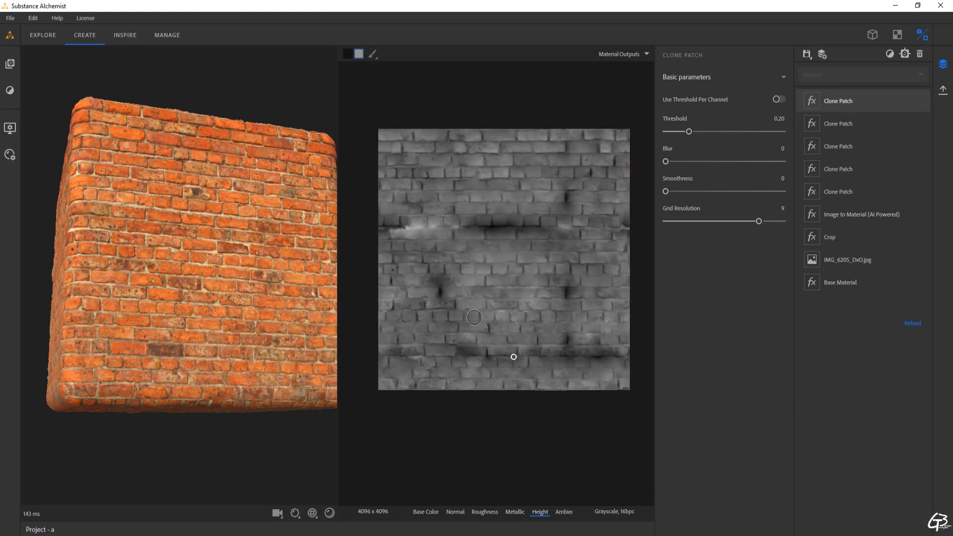
pyautogui.scroll(5, 212, 294)
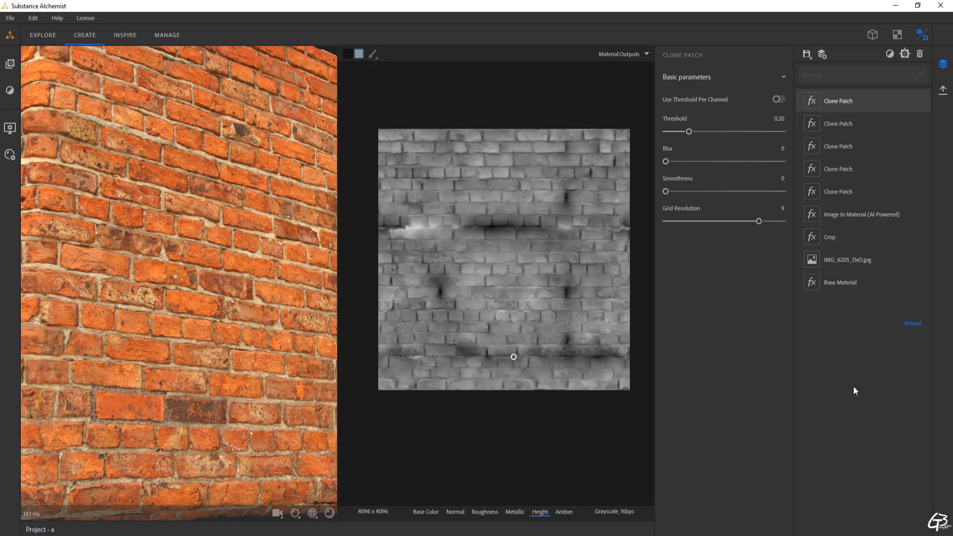
pyautogui.rightClick(855, 386)
pyautogui.write('equa')
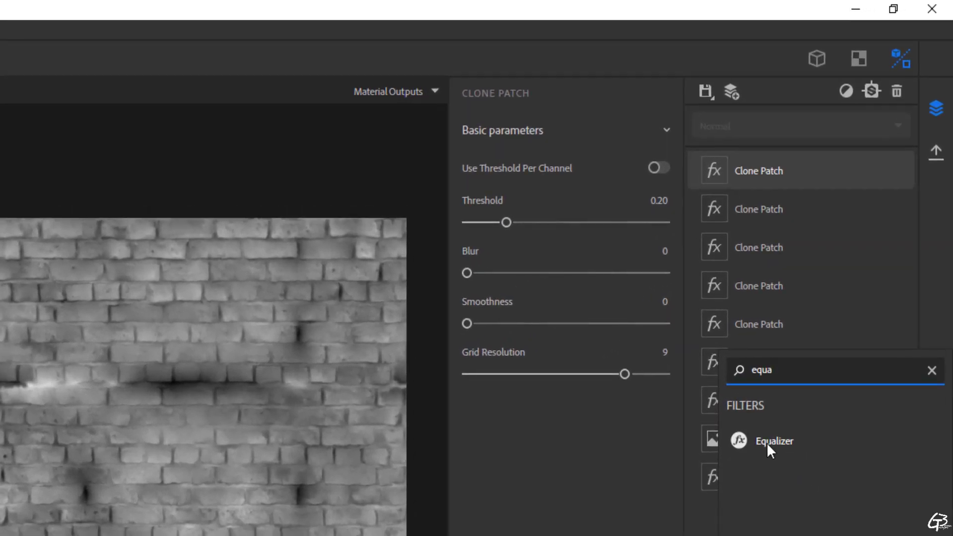
pyautogui.click(775, 441)
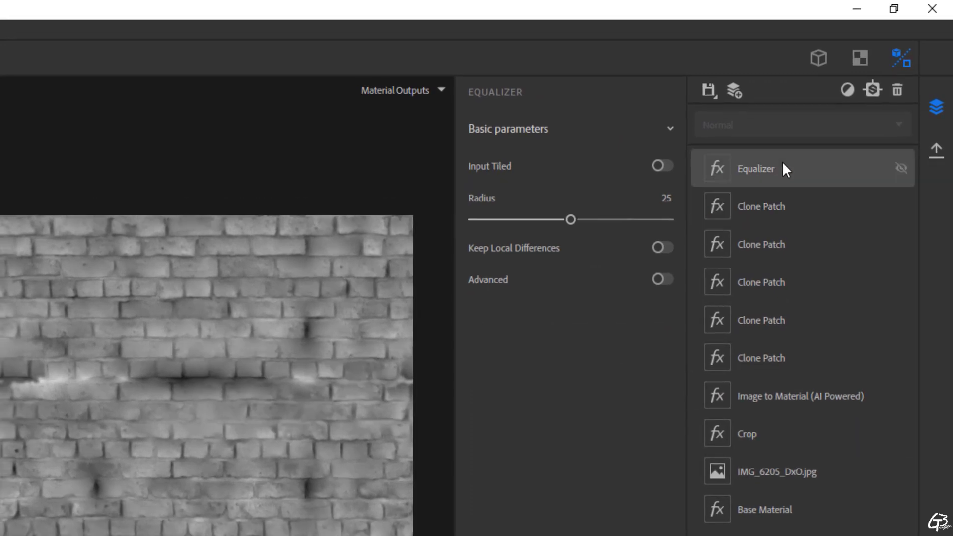
# - Enable the Equalizer's advanced options and override the common parameters for Height with a radius of 5.60
pyautogui.click(662, 279)
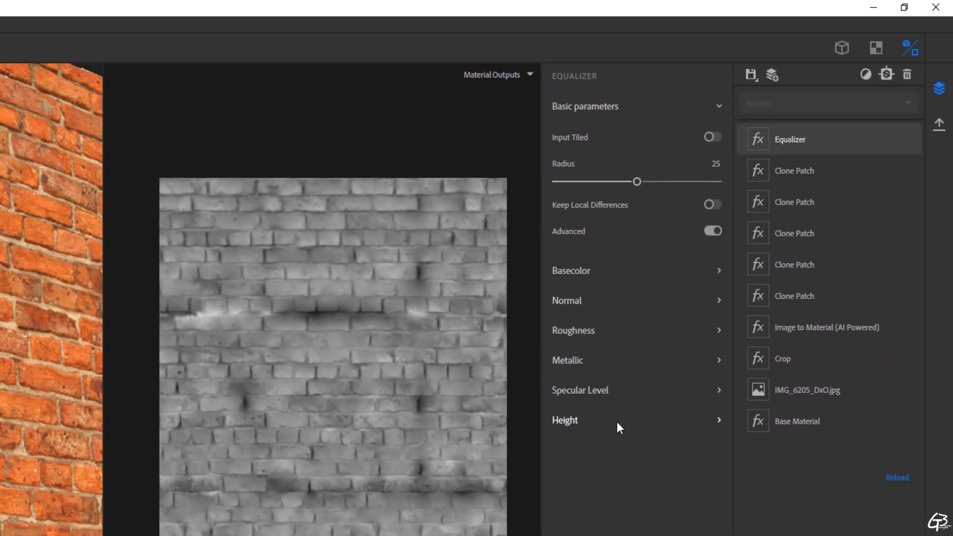
pyautogui.click(596, 446)
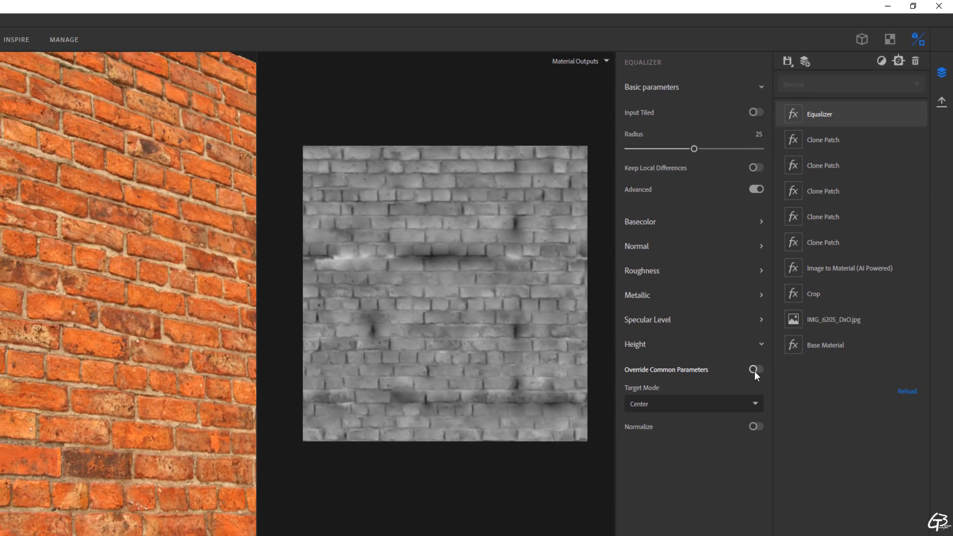
pyautogui.click(753, 371)
pyautogui.moveTo(730, 432); pyautogui.dragTo(643, 432)
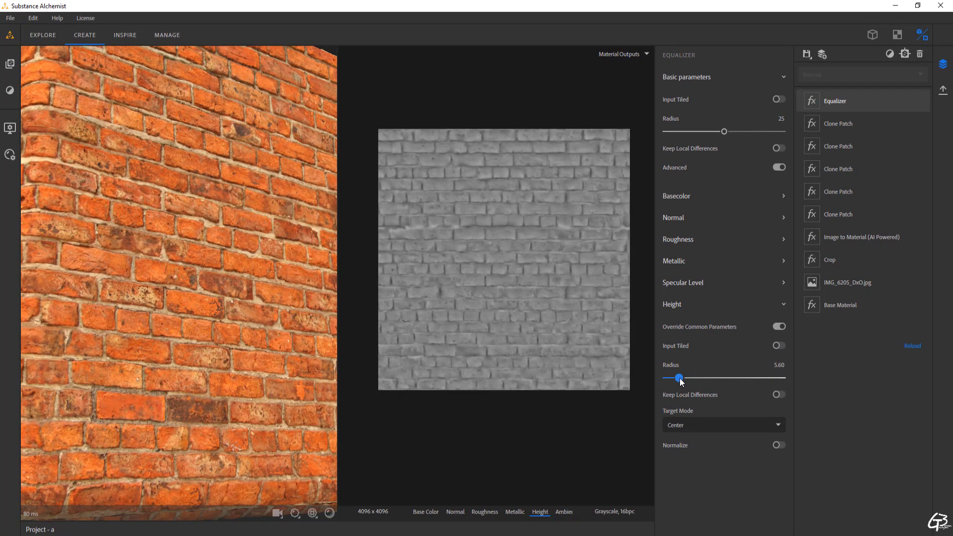
pyautogui.moveTo(680, 381); pyautogui.dragTo(680, 379)
# - Examine the Normal, Roughness, Ambient Occlusion and Base Color channels, and check the base color repeated as tiles
pyautogui.click(456, 513)
pyautogui.click(484, 514)
pyautogui.click(564, 513)
pyautogui.click(427, 513)
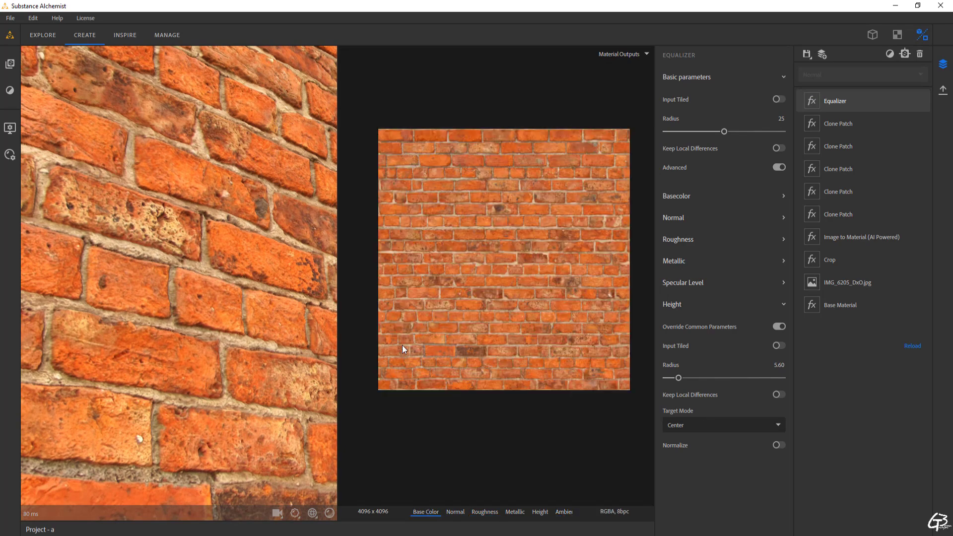
pyautogui.press('space')
pyautogui.scroll(-3, 462, 294)
pyautogui.scroll(-6, 185, 289)
pyautogui.moveTo(184, 289); pyautogui.dragTo(458, 302)
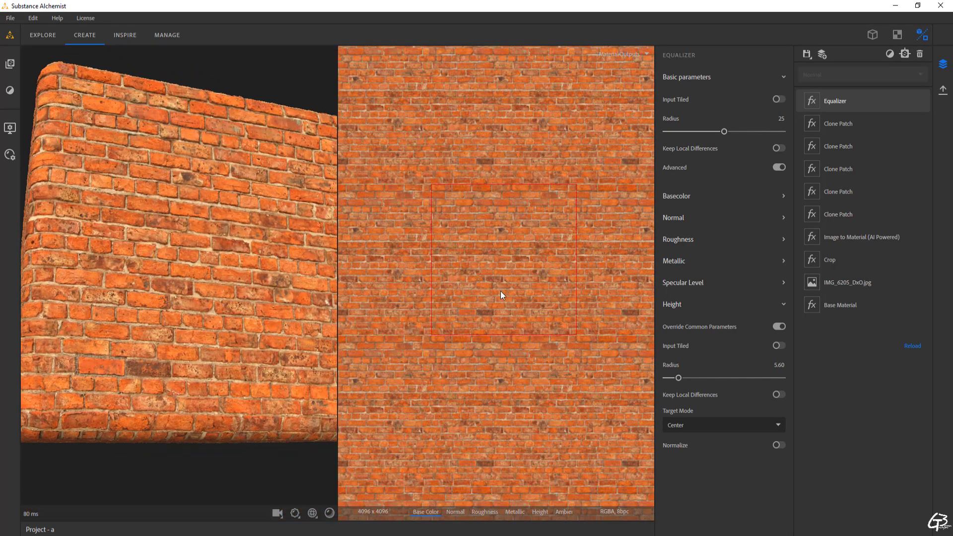
# - Override the Equalizer's common parameters for Basecolor and adjust the Basecolor radius
pyautogui.click(744, 199)
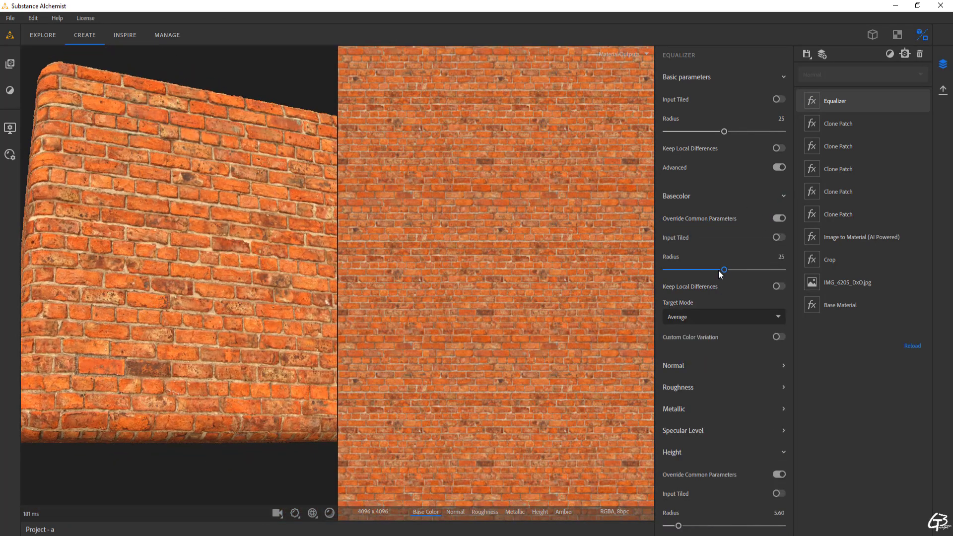
pyautogui.moveTo(698, 272)
pyautogui.mouseDown()
pyautogui.moveTo(749, 260)
pyautogui.moveTo(686, 264)
pyautogui.moveTo(710, 258)
pyautogui.mouseUp()
pyautogui.scroll(5, 455, 251)
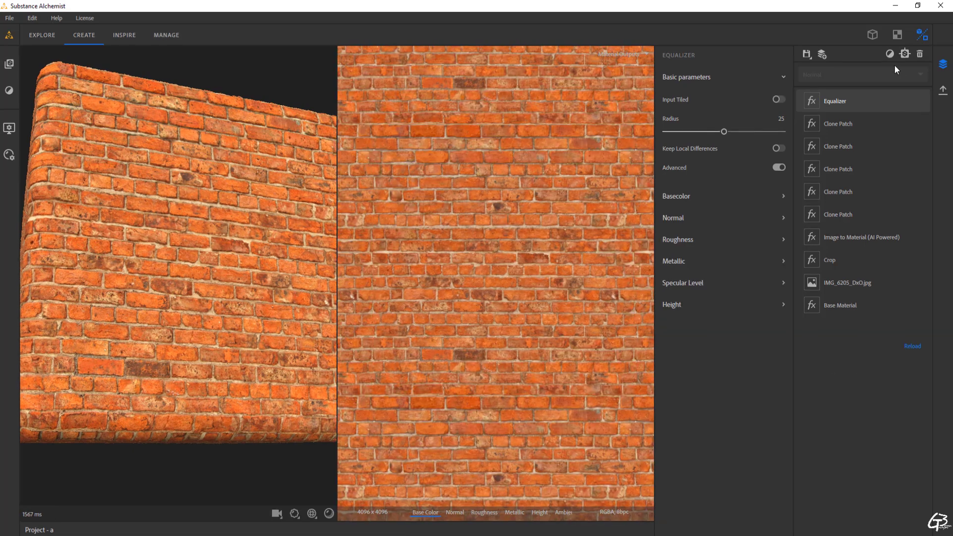
# - Add a Delighter filter above the Equalizer
pyautogui.click(890, 54)
pyautogui.write('de')
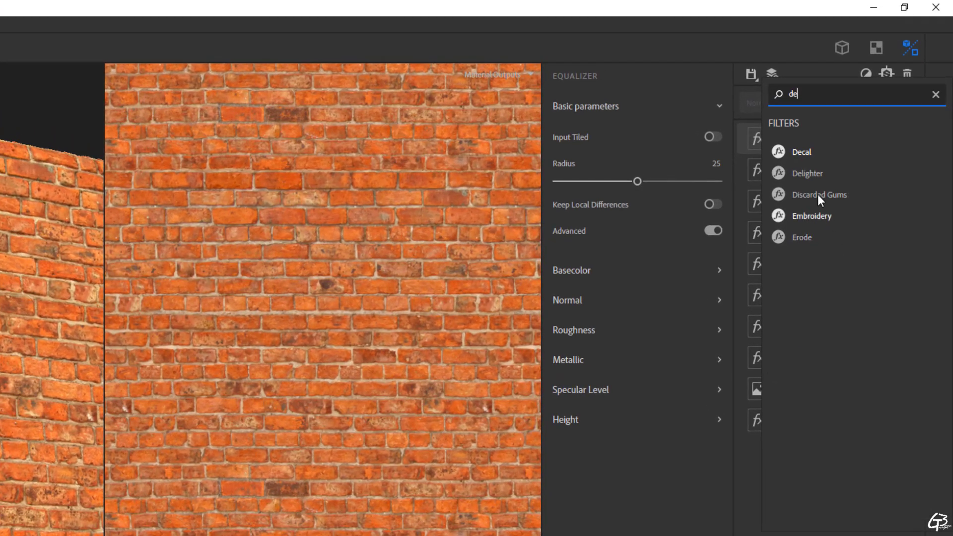
pyautogui.click(810, 173)
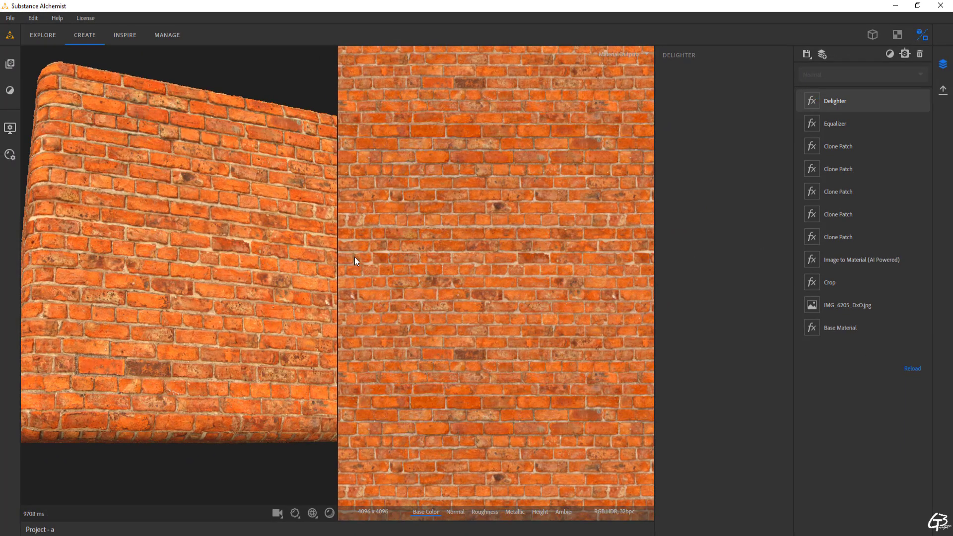
# - Compare close-ups of the bricks with the Delighter hidden and shown, and remove the filter from the stack
pyautogui.moveTo(217, 278)
pyautogui.mouseDown()
pyautogui.moveTo(244, 277)
pyautogui.moveTo(213, 267)
pyautogui.moveTo(216, 281)
pyautogui.mouseUp()
pyautogui.scroll(5, 227, 280)
pyautogui.scroll(3, 214, 267)
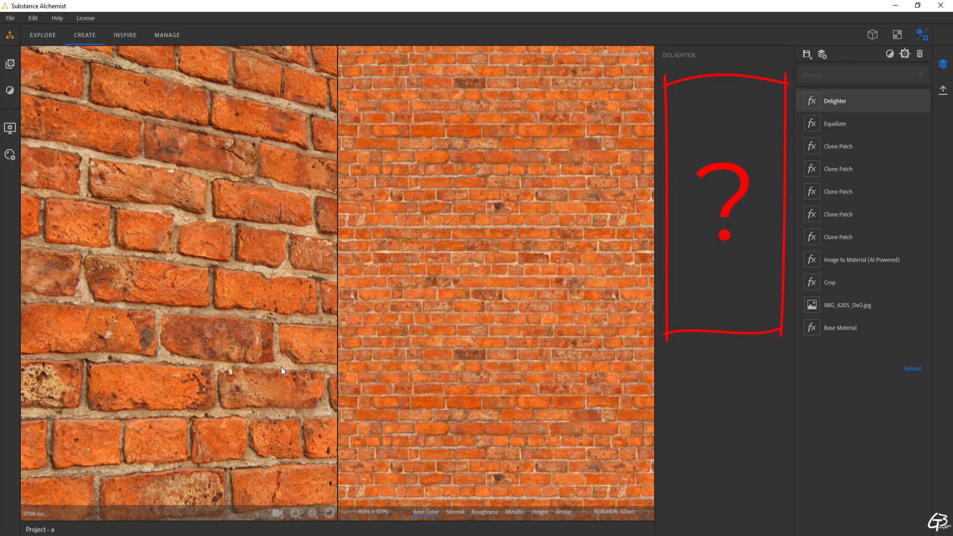
pyautogui.scroll(5, 475, 308)
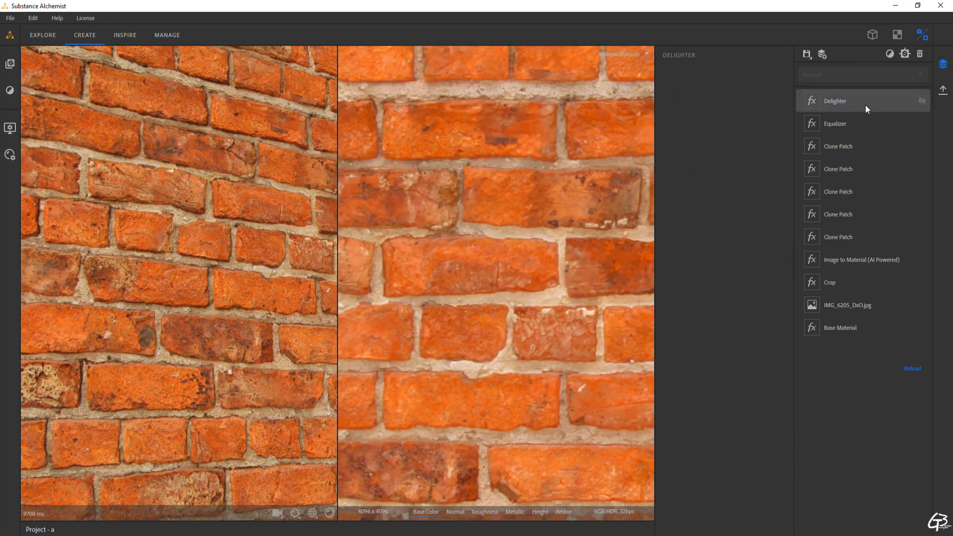
pyautogui.click(922, 101)
pyautogui.click(922, 101)
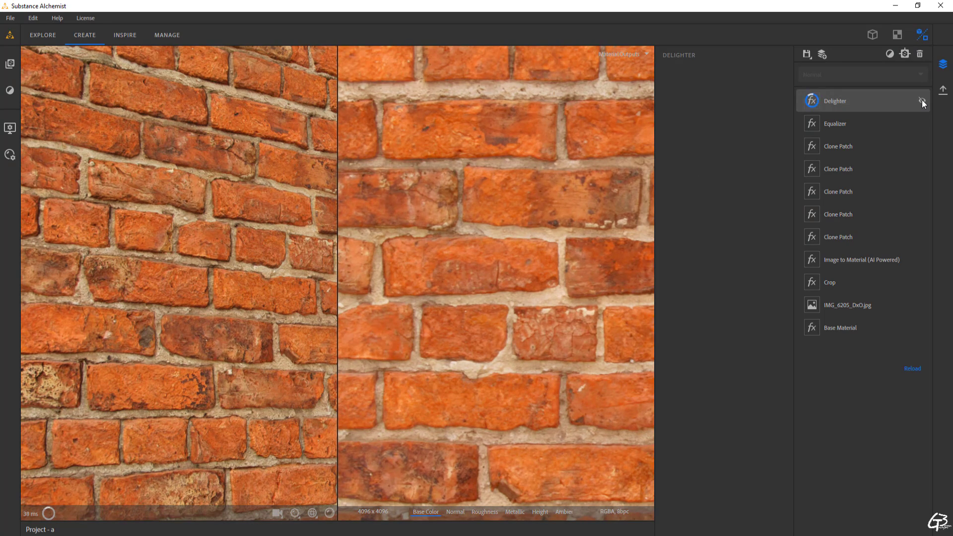
pyautogui.click(922, 101)
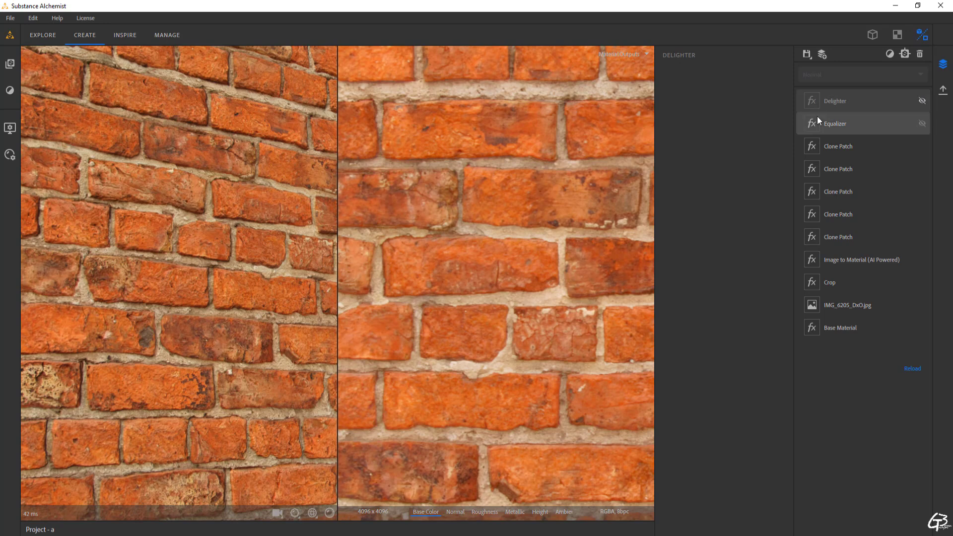
pyautogui.click(922, 101)
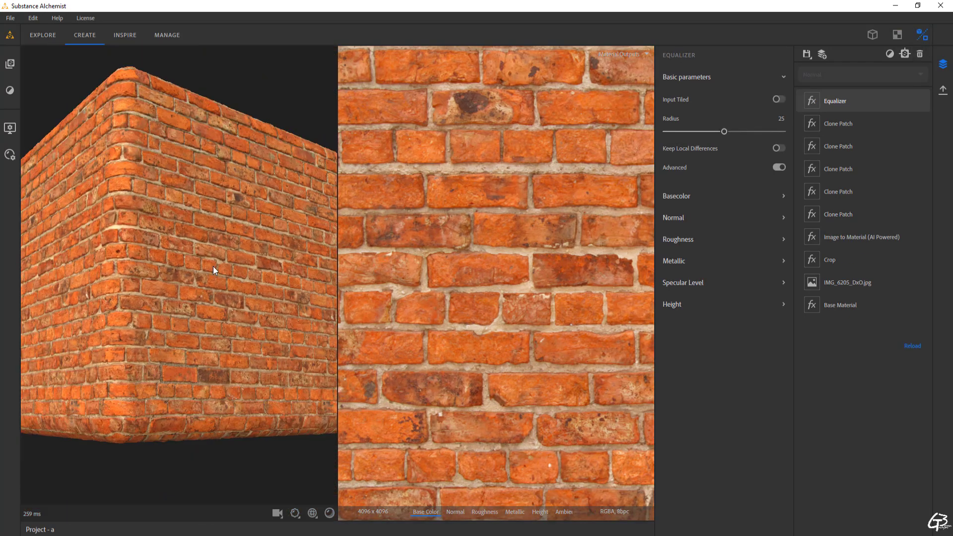
# - Show only the 3D view with a texture scale of 2 in U and V and inspect the bricks for visible repetition
pyautogui.click(873, 34)
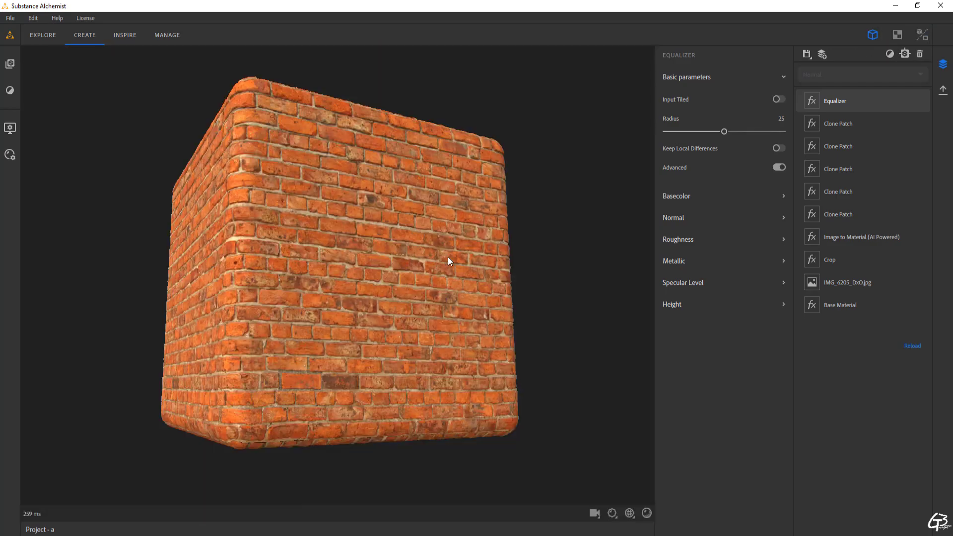
pyautogui.click(630, 513)
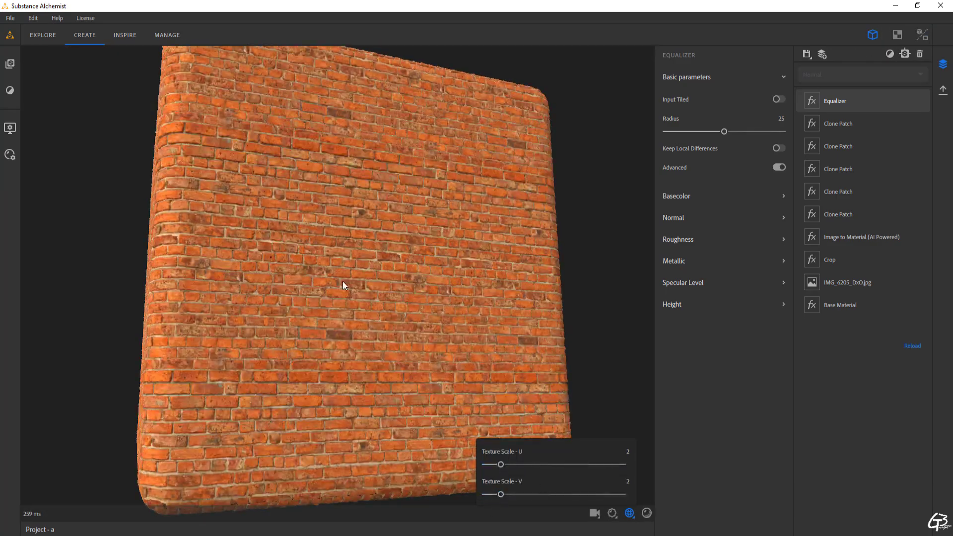
pyautogui.scroll(5, 318, 283)
pyautogui.scroll(-5, 500, 293)
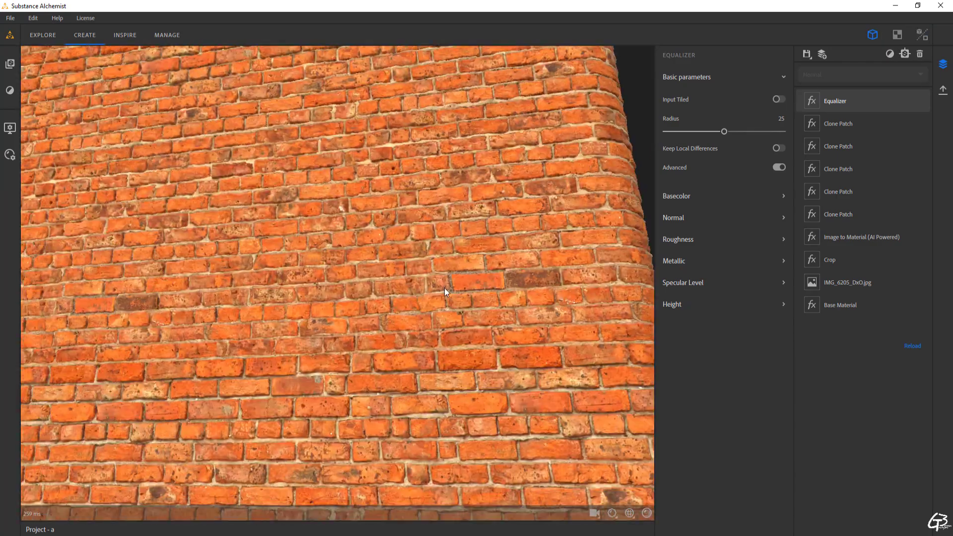
pyautogui.scroll(-3, 400, 277)
pyautogui.scroll(8, 347, 235)
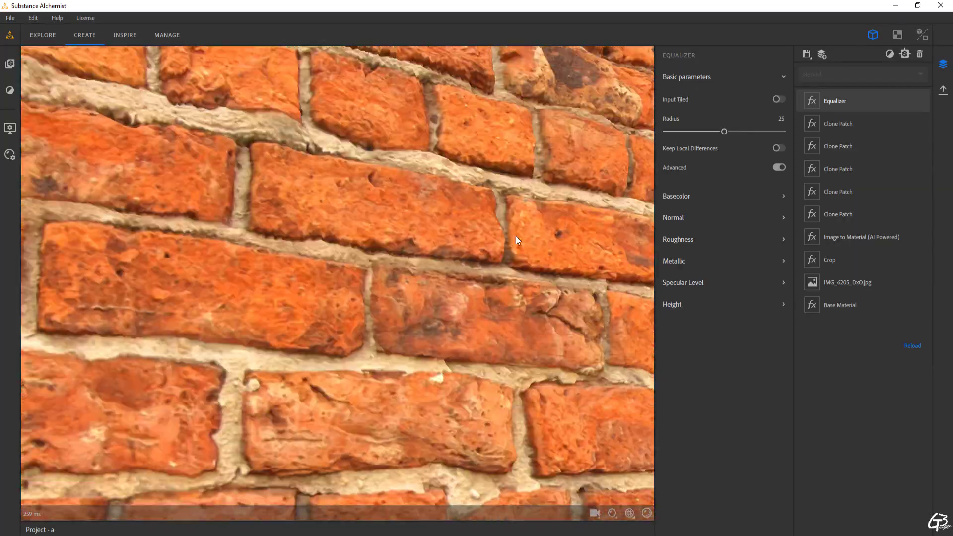
pyautogui.moveTo(516, 240); pyautogui.dragTo(433, 272)
pyautogui.scroll(-6, 316, 290)
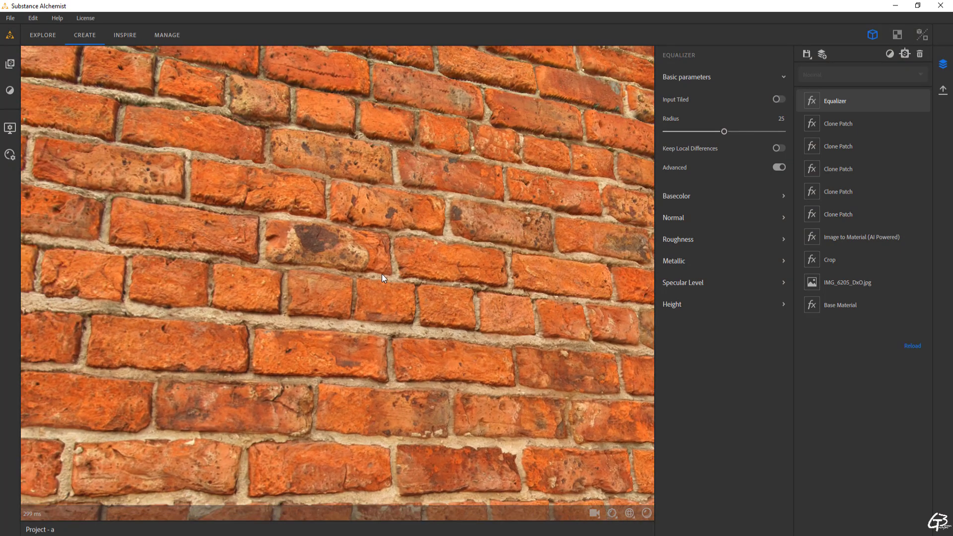
pyautogui.click(612, 513)
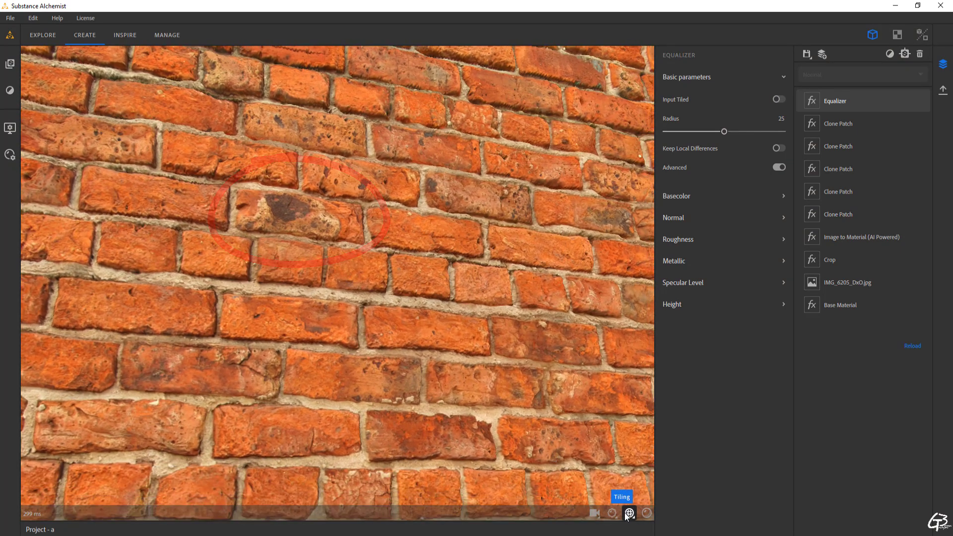
# - Show only the 2D view, locate the brick with the dark stain, and add a Clone Patch filter above the Equalizer
pyautogui.click(898, 34)
pyautogui.moveTo(351, 208); pyautogui.dragTo(353, 272, button='middle')
pyautogui.scroll(2, 345, 229)
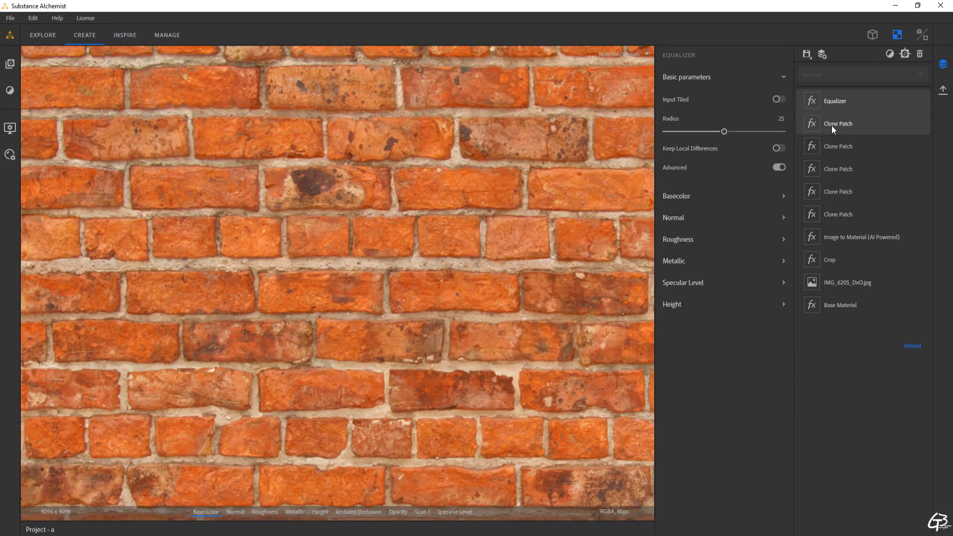
pyautogui.click(838, 124)
pyautogui.press('space')
pyautogui.write('clone')
pyautogui.click(846, 261)
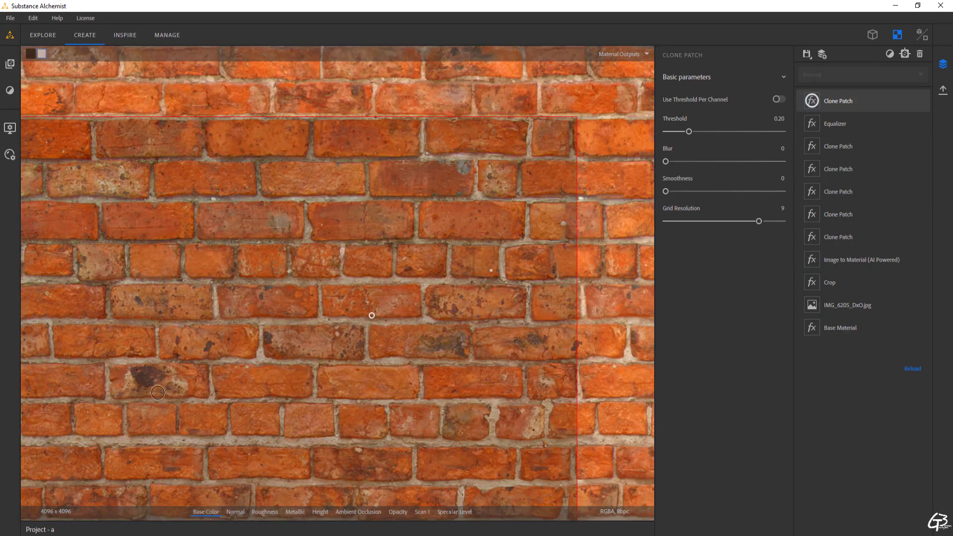
# - Paint the clone patch over the dark-stained brick and check the wall in the 3D view
pyautogui.moveTo(156, 393)
pyautogui.mouseDown()
pyautogui.moveTo(119, 388)
pyautogui.moveTo(197, 382)
pyautogui.moveTo(132, 382)
pyautogui.mouseUp()
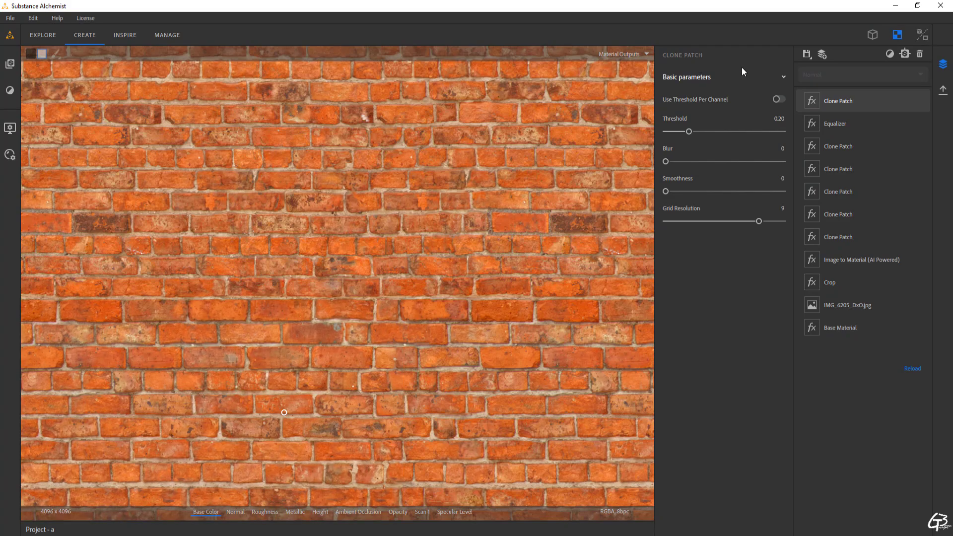
pyautogui.click(872, 34)
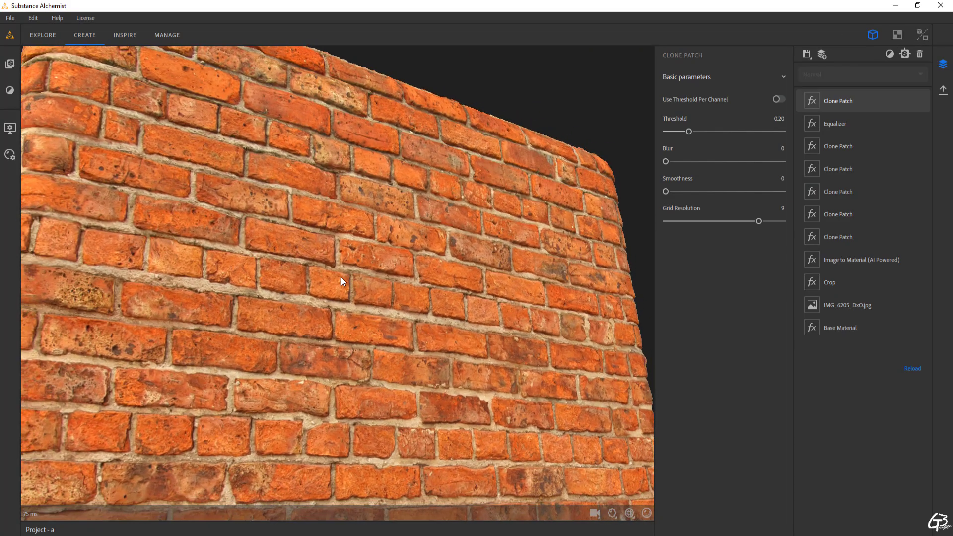
pyautogui.moveTo(309, 314); pyautogui.dragTo(341, 295)
# - Export the material as Brick248 in PNG at 4096 x 4096 with Base Color, Normal, Roughness, Height and Ambient Occlusion maps
pyautogui.click(943, 90)
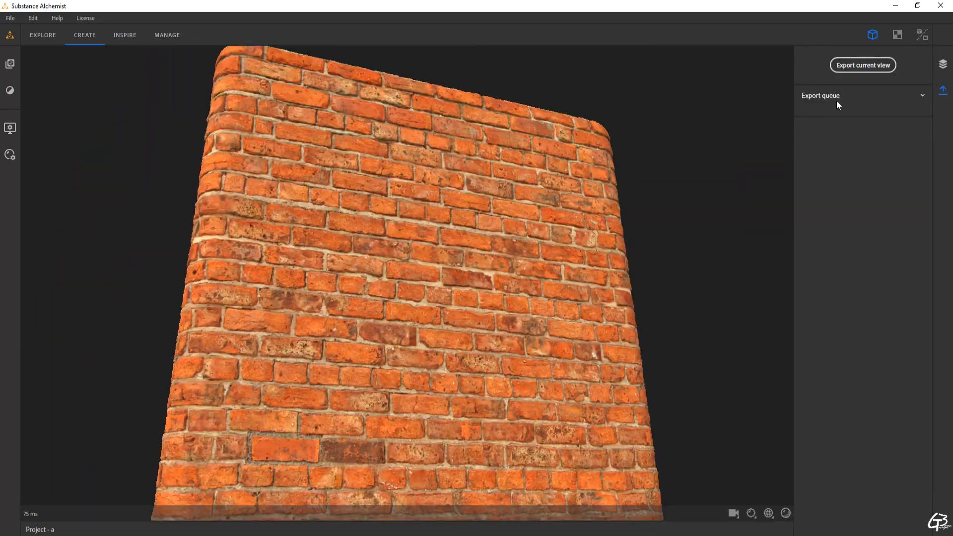
pyautogui.click(863, 65)
pyautogui.scroll(-3, 529, 311)
pyautogui.scroll(3, 522, 299)
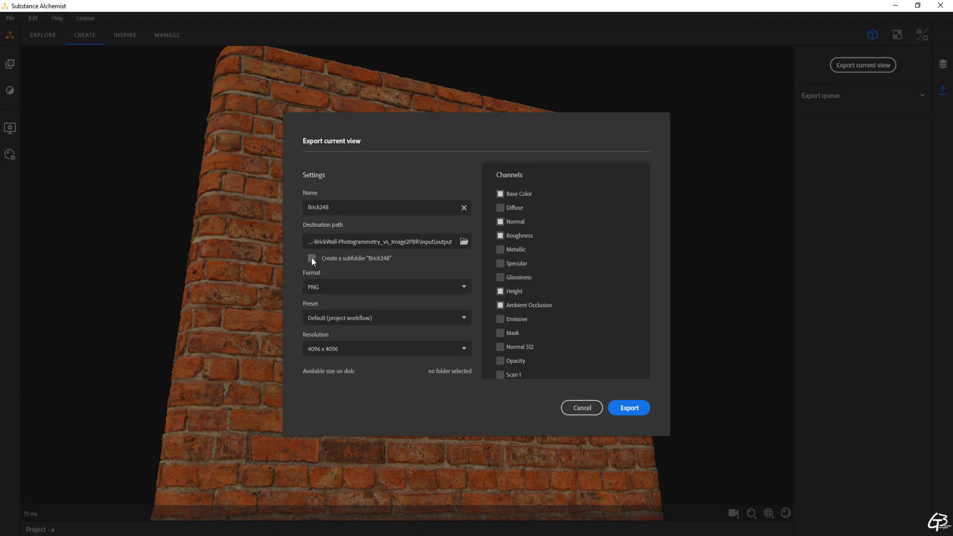
pyautogui.click(628, 409)
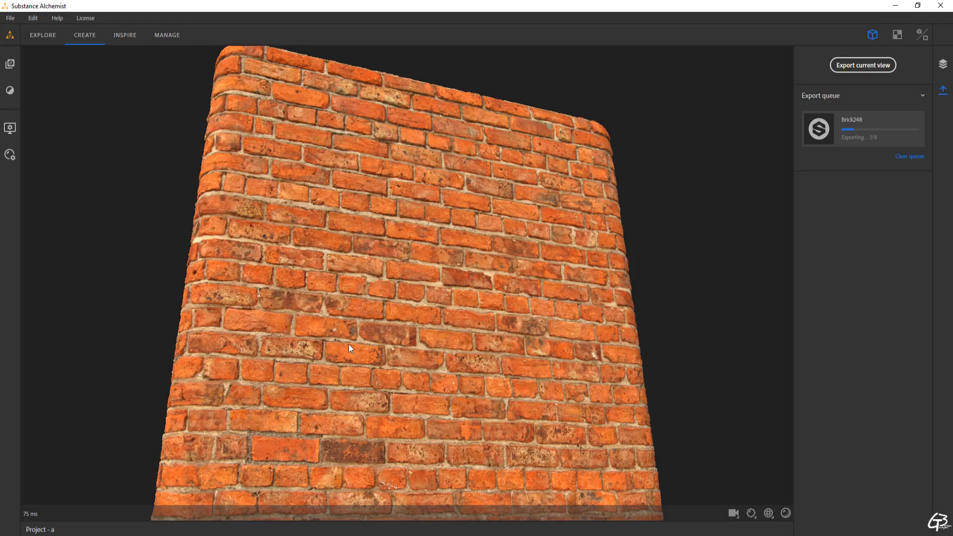